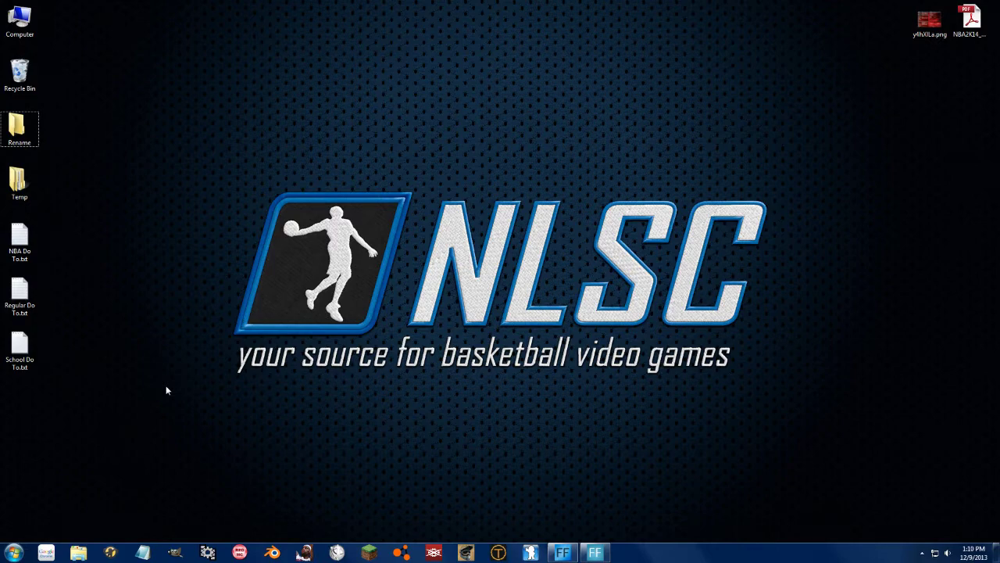
- Open the Rename folder and the NBA 2K14 folder in side-by-side windows
{"action": "double_click", "coordinate": [18, 125]}
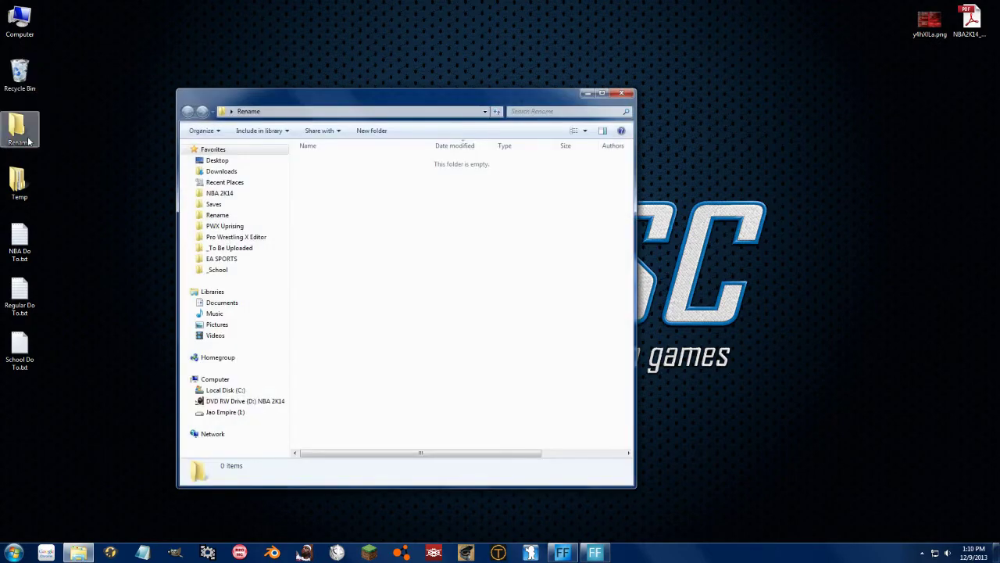
{"action": "left_click_drag", "start_coordinate": [264, 102], "coordinate": [178, 95]}
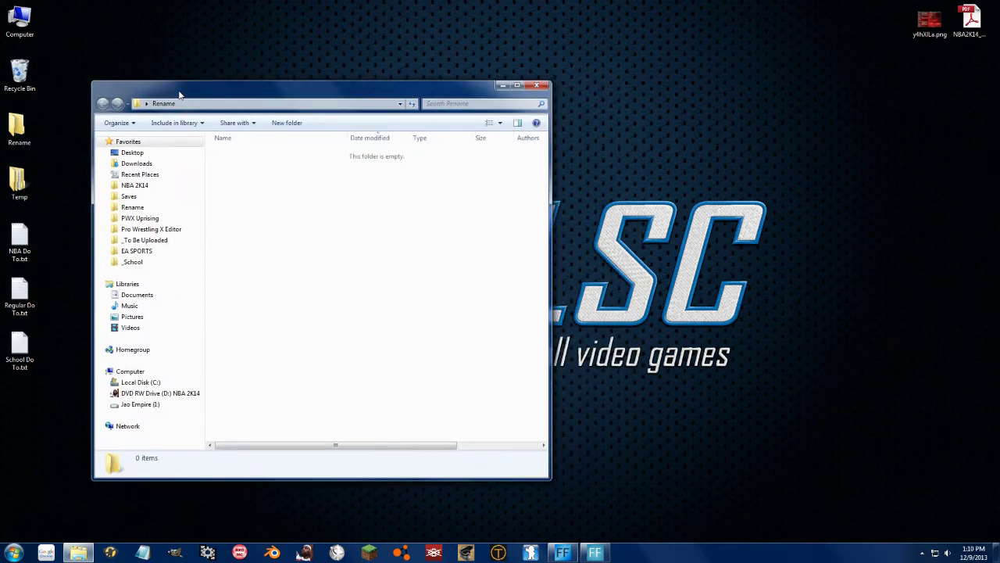
{"action": "right_click", "coordinate": [78, 552]}
{"action": "left_click", "coordinate": [41, 350]}
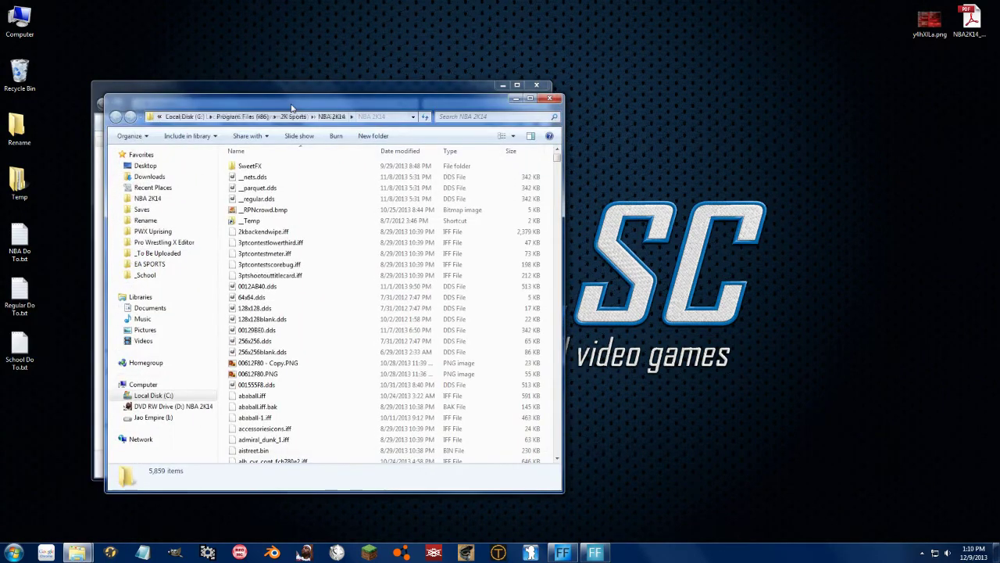
{"action": "left_click_drag", "start_coordinate": [328, 92], "coordinate": [759, 103]}
- Copy pu000–pu026.iff from NBA 2K14 into Rename and sort by name
{"action": "left_click", "coordinate": [759, 274]}
{"action": "type", "text": "pu0"}
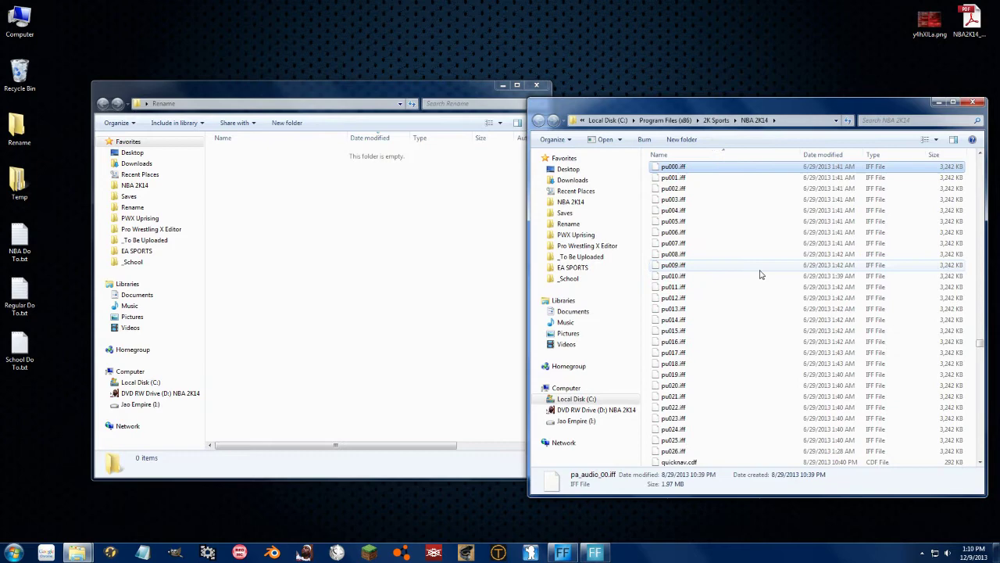
{"action": "left_click", "coordinate": [688, 395], "text": "shift"}
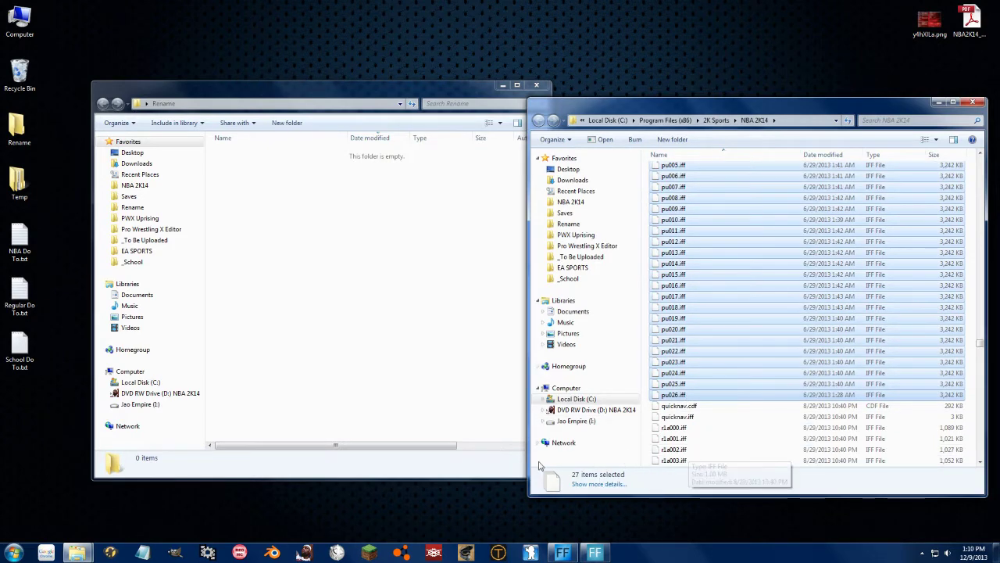
{"action": "left_click", "coordinate": [404, 246]}
{"action": "key", "text": "ctrl+v"}
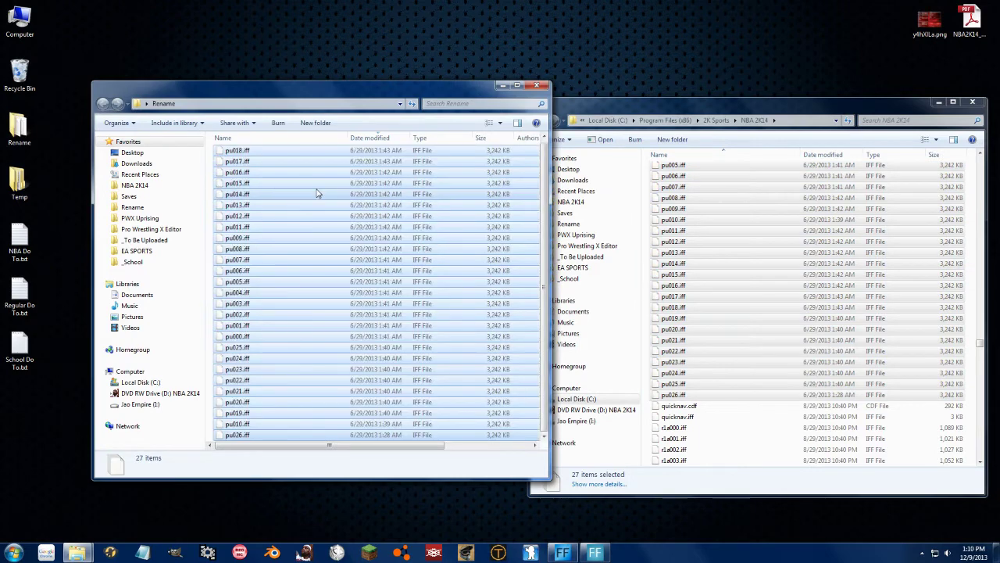
{"action": "left_click", "coordinate": [257, 260]}
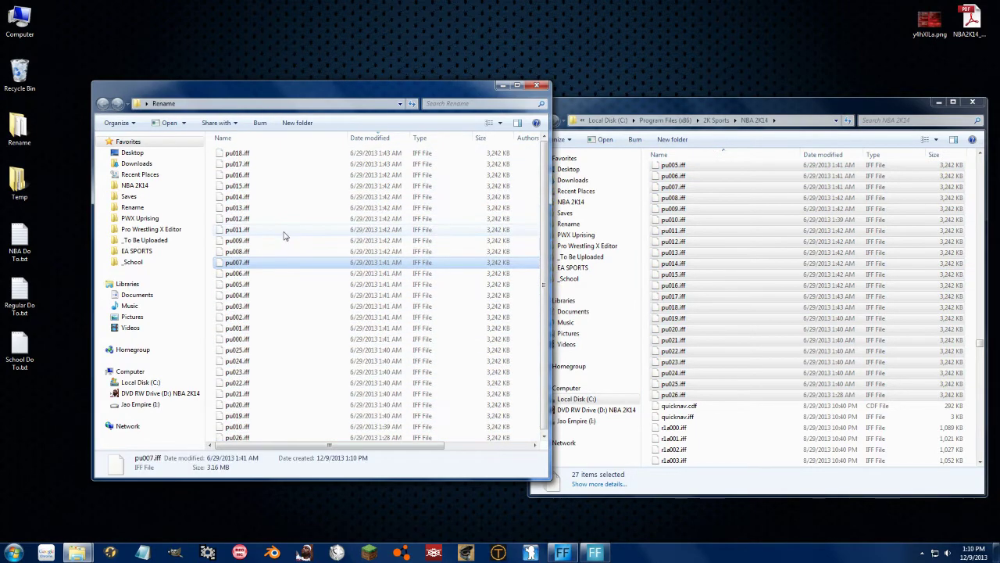
{"action": "left_click", "coordinate": [265, 139]}
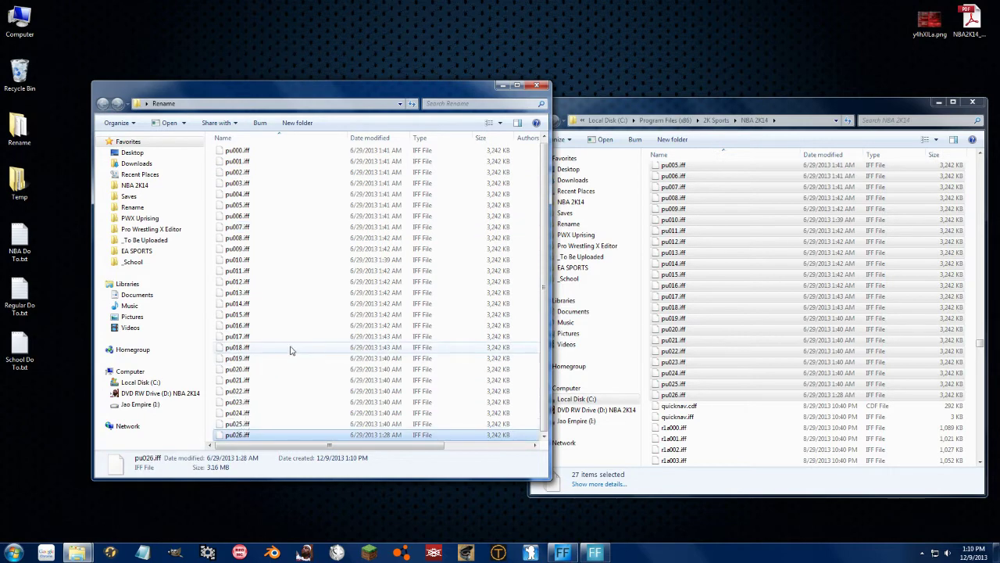
- Duplicate pu024–pu026.iff in Rename, bringing the folder to 30 files
{"action": "key", "text": "ctrl+a"}
{"action": "left_click", "coordinate": [250, 434]}
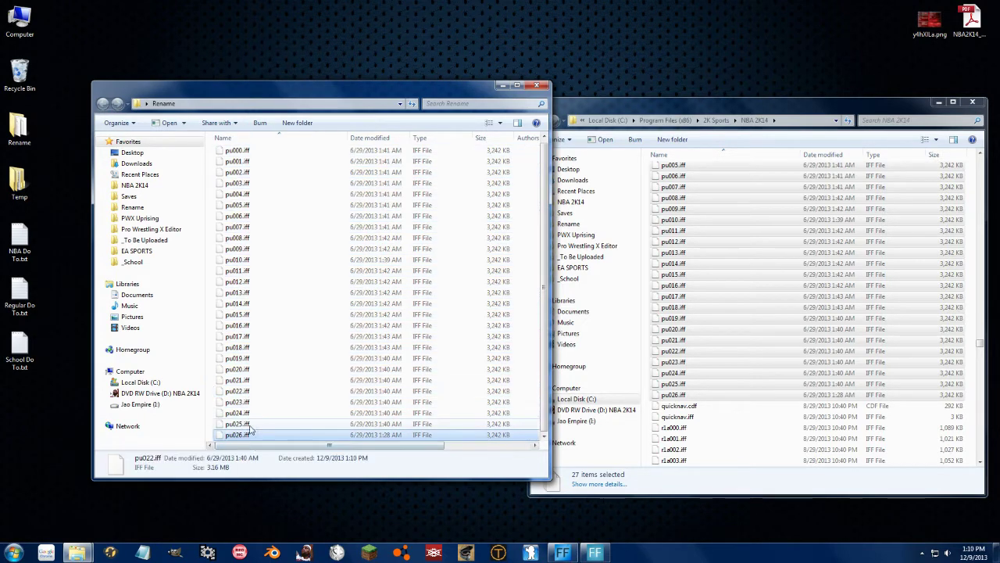
{"action": "left_click", "coordinate": [258, 413], "text": "shift"}
{"action": "key", "text": "ctrl+c"}
{"action": "key", "text": "ctrl+v"}
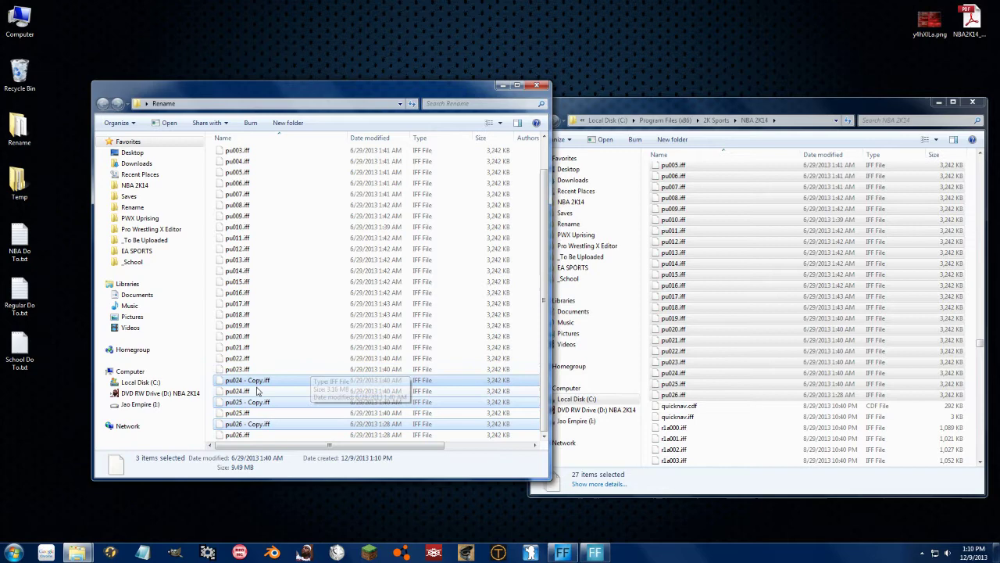
{"action": "left_click", "coordinate": [288, 326]}
{"action": "key", "text": "ctrl+a"}
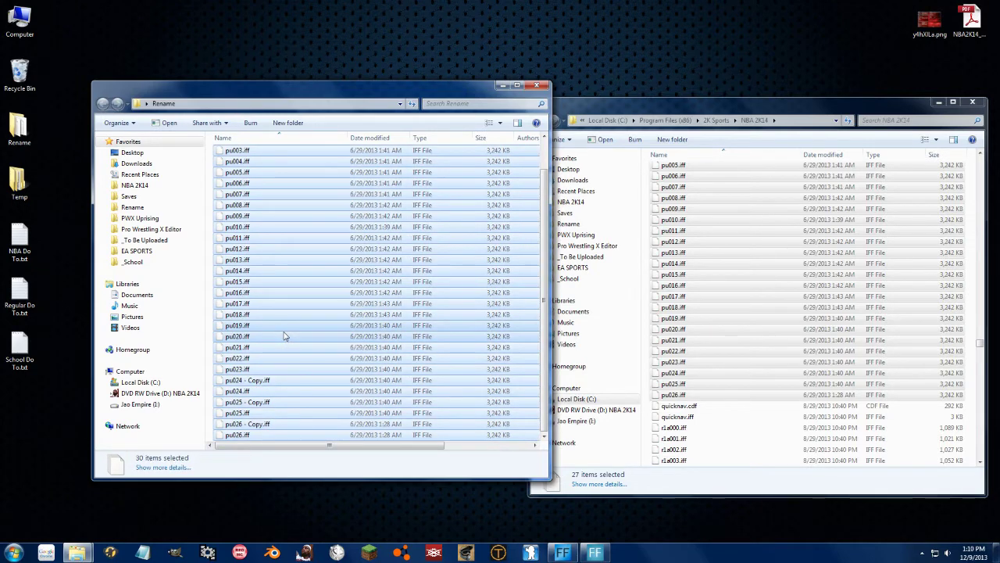
{"action": "left_click", "coordinate": [285, 336]}
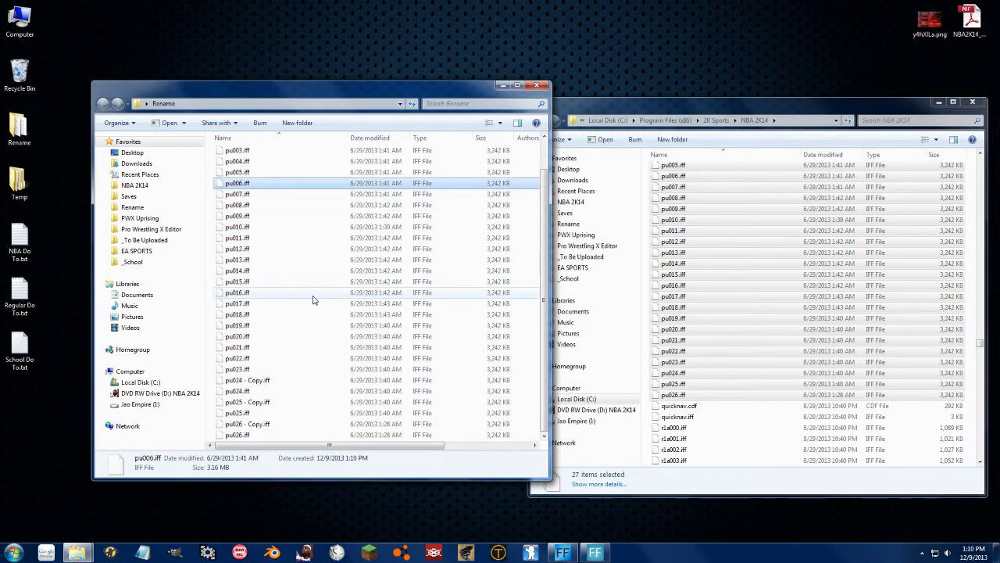
{"action": "left_click", "coordinate": [262, 207]}
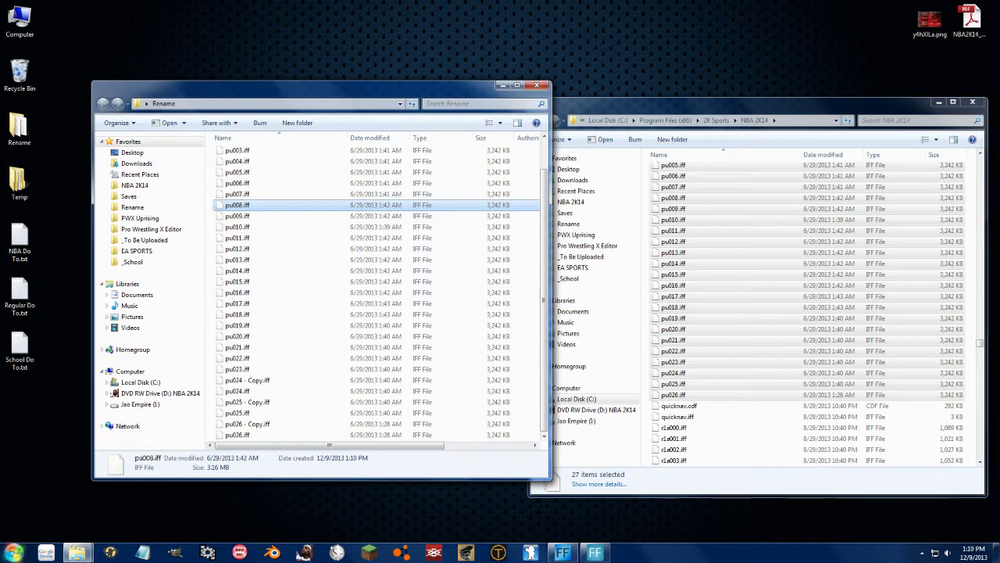
- Launch File Renamer - Basic by searching 'renamer' in the Start menu
{"action": "key", "text": "super"}
{"action": "type", "text": "renamer"}
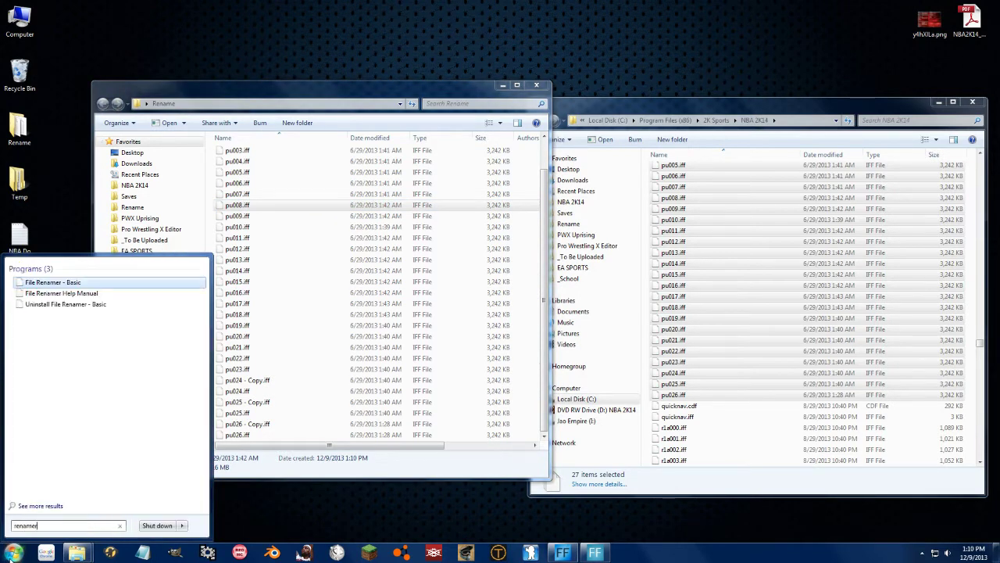
{"action": "left_click", "coordinate": [70, 282]}
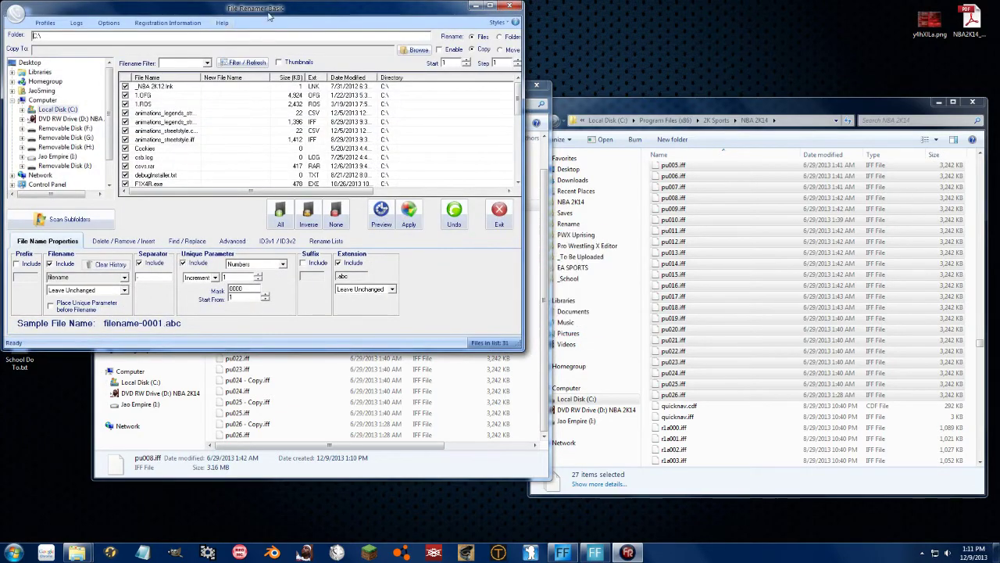
{"action": "left_click_drag", "start_coordinate": [268, 15], "coordinate": [651, 75]}
- Load the Rename folder and replace pu with the user's name in every file name
{"action": "scroll", "coordinate": [494, 181], "scroll_direction": "down", "scroll_amount": 1}
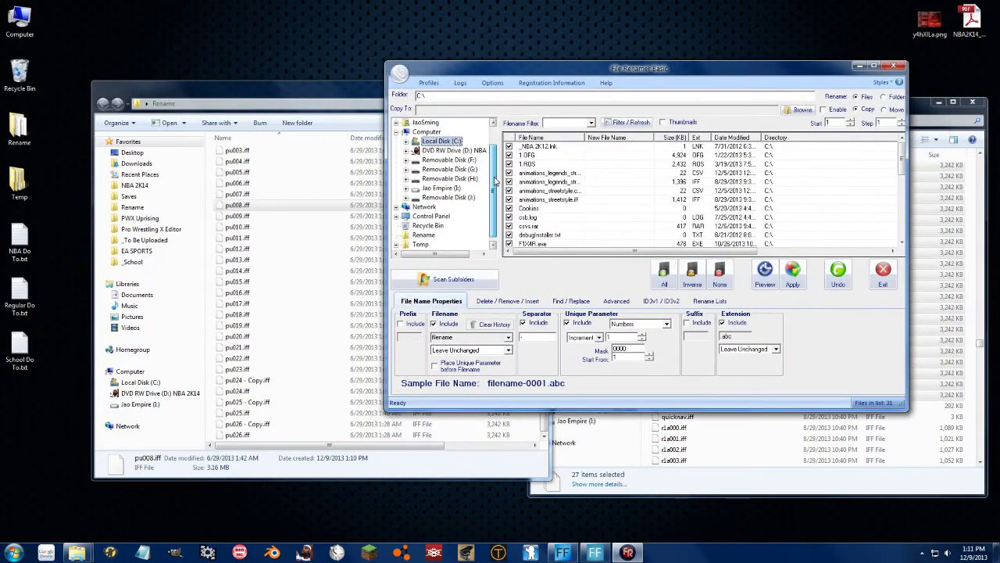
{"action": "left_click", "coordinate": [421, 236]}
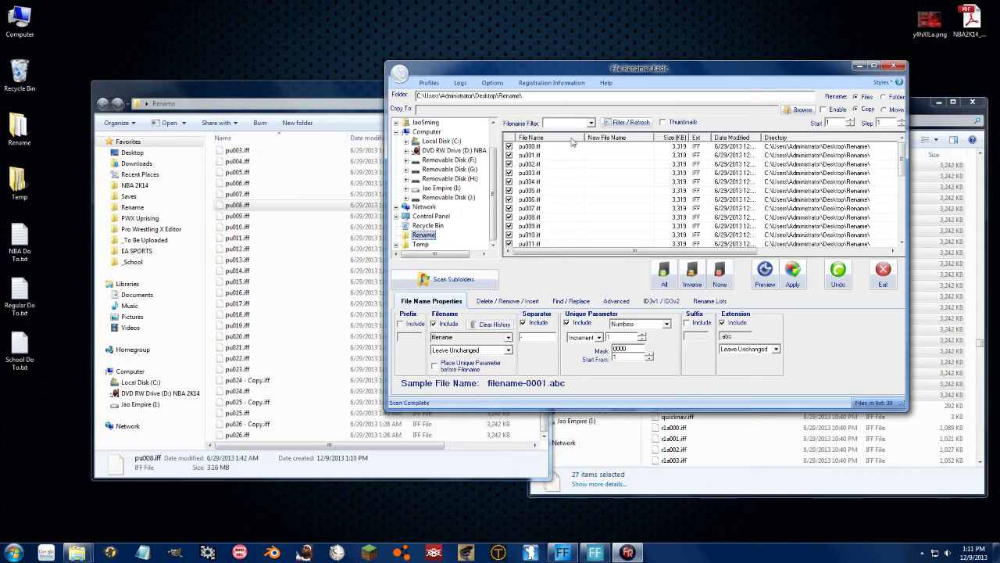
{"action": "left_click", "coordinate": [564, 301]}
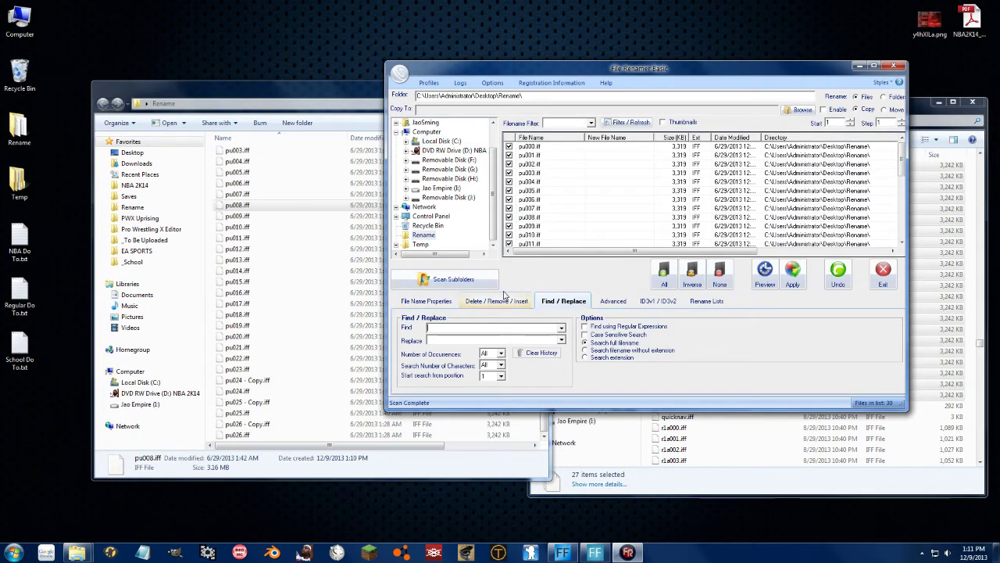
{"action": "left_click", "coordinate": [442, 329]}
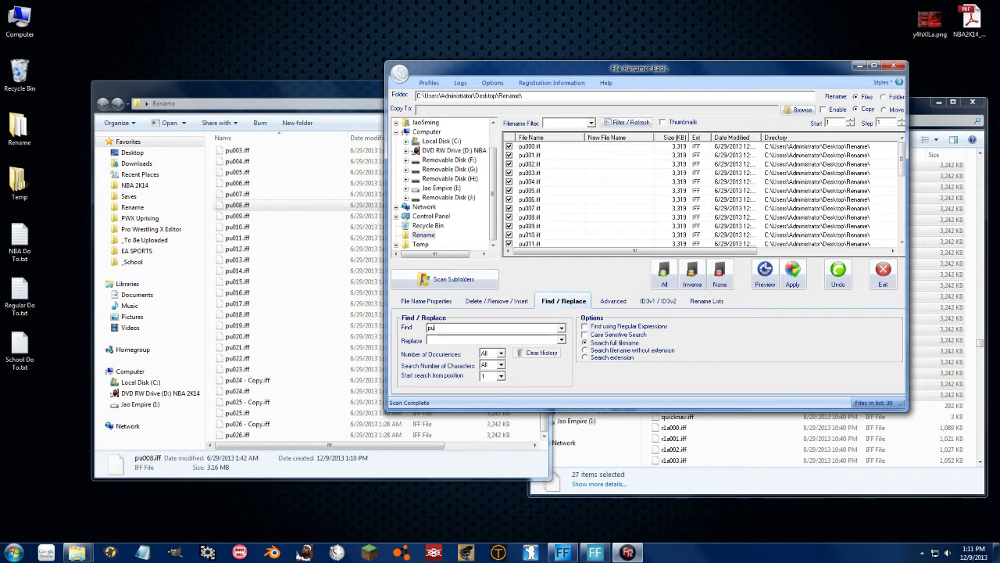
{"action": "type", "text": "Jao"}
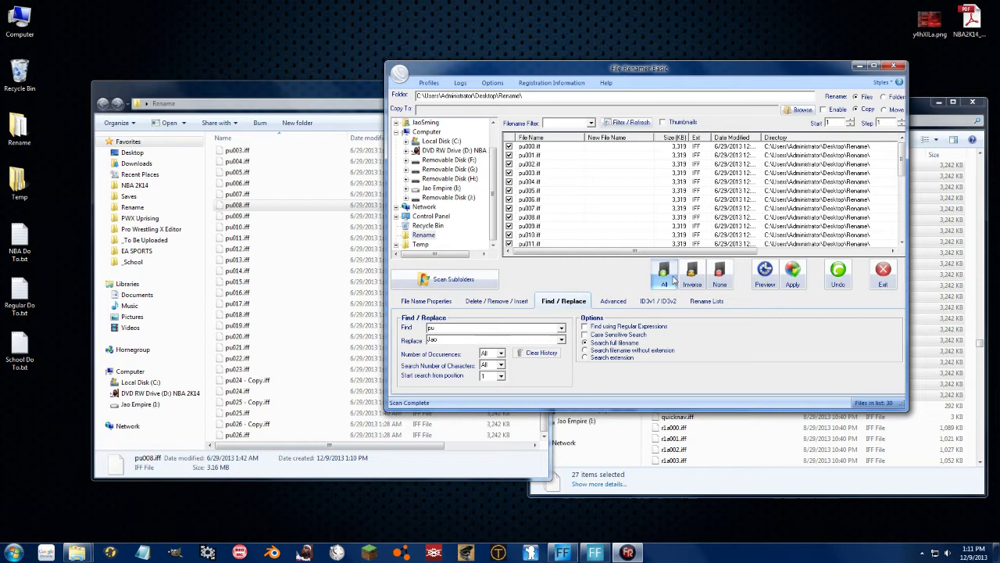
{"action": "left_click", "coordinate": [788, 278]}
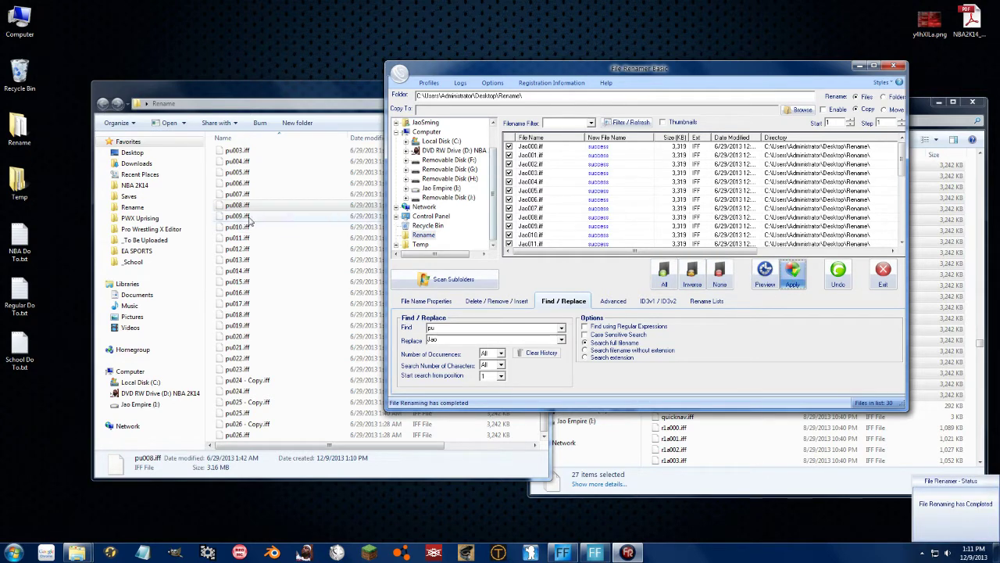
{"action": "left_click", "coordinate": [250, 379]}
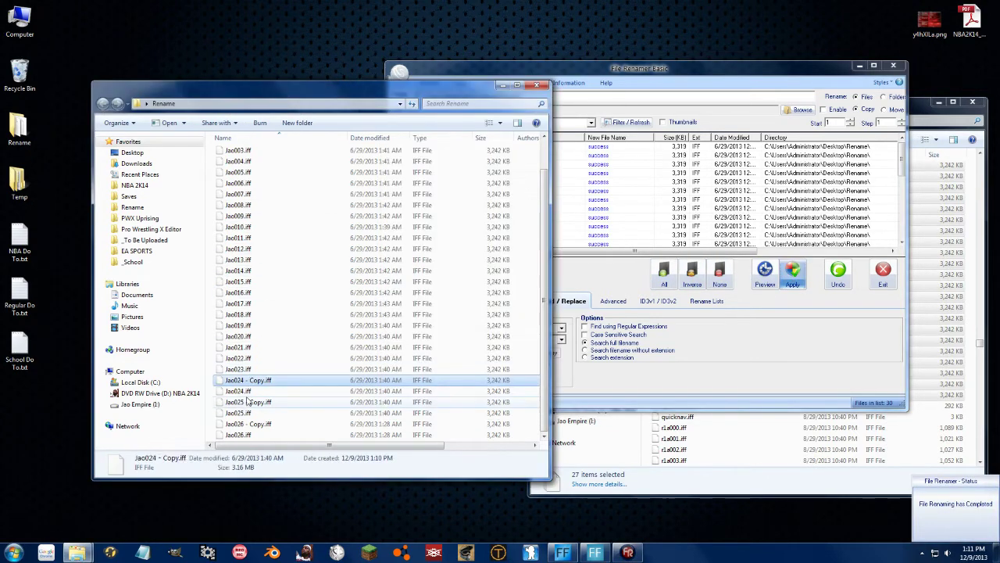
{"action": "left_click", "coordinate": [596, 74]}
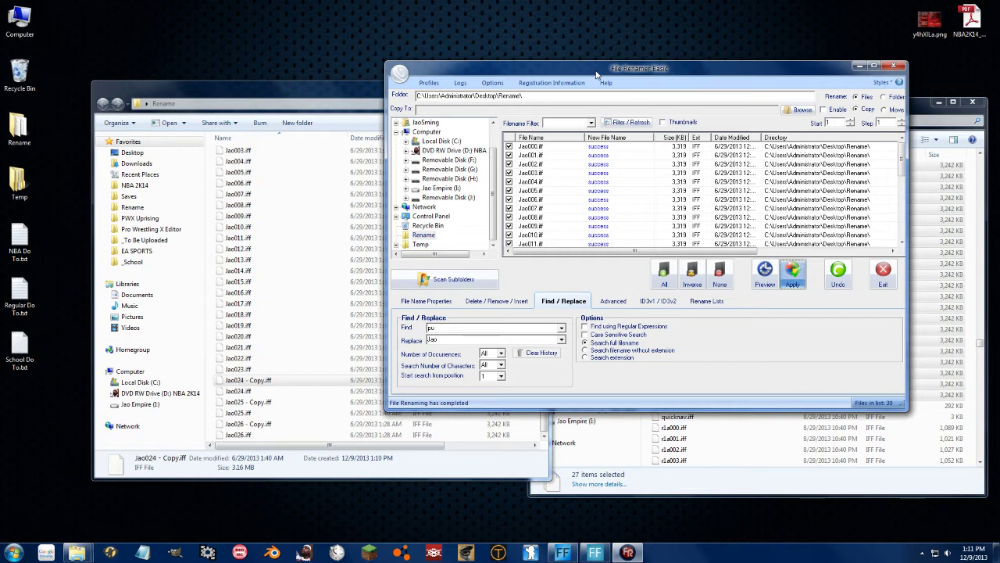
- Build names as prefix vi plus a 000 mask starting at 0, without filename or separator
{"action": "left_click", "coordinate": [423, 301]}
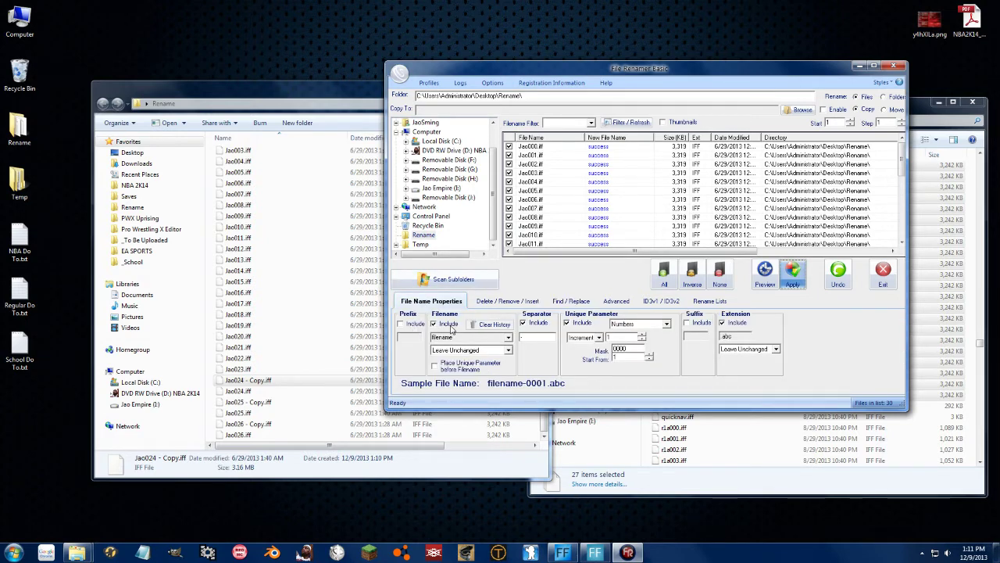
{"action": "left_click", "coordinate": [450, 327]}
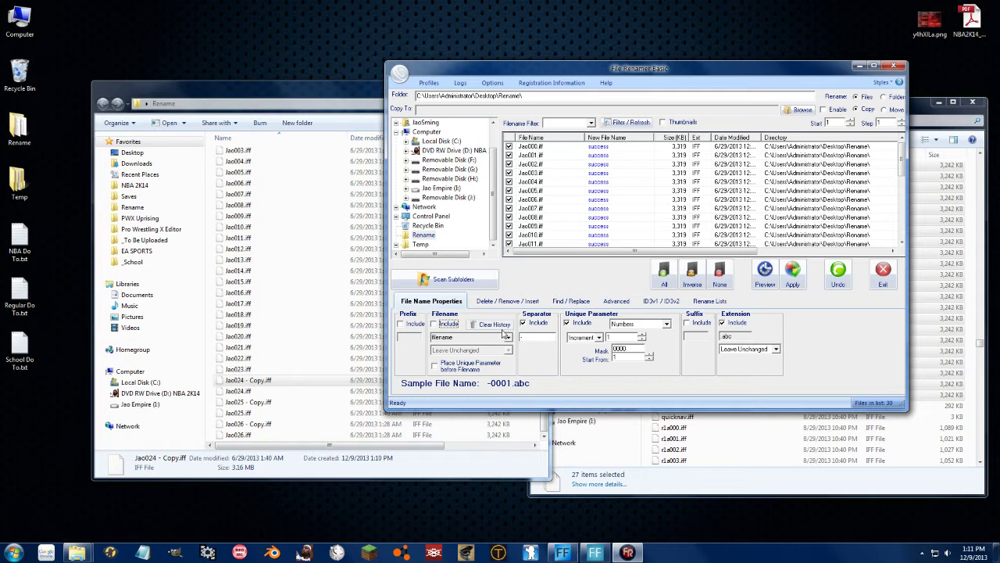
{"action": "left_click", "coordinate": [538, 325]}
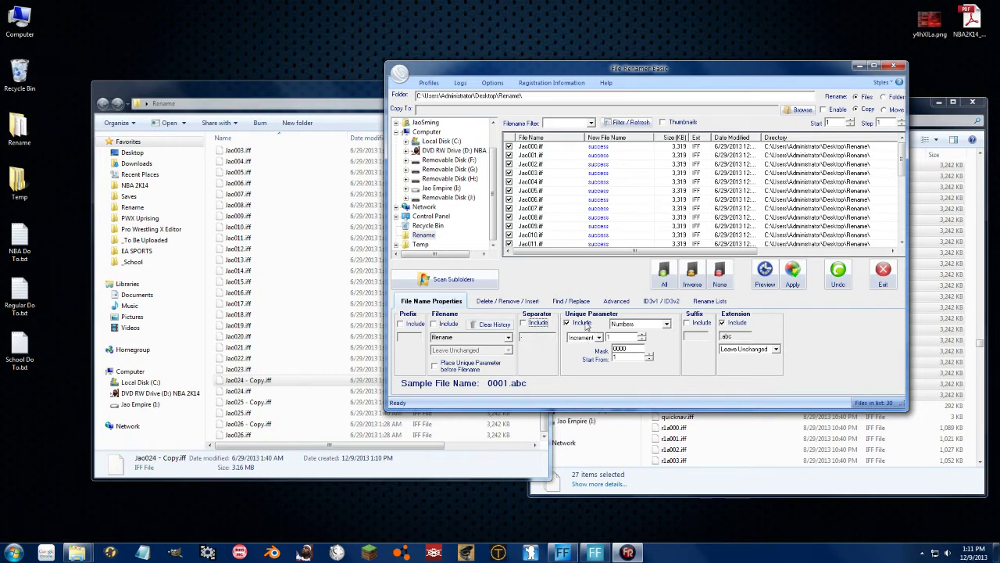
{"action": "left_click", "coordinate": [634, 348]}
{"action": "key", "text": "BackSpace"}
{"action": "left_click", "coordinate": [417, 325]}
{"action": "type", "text": "vid"}
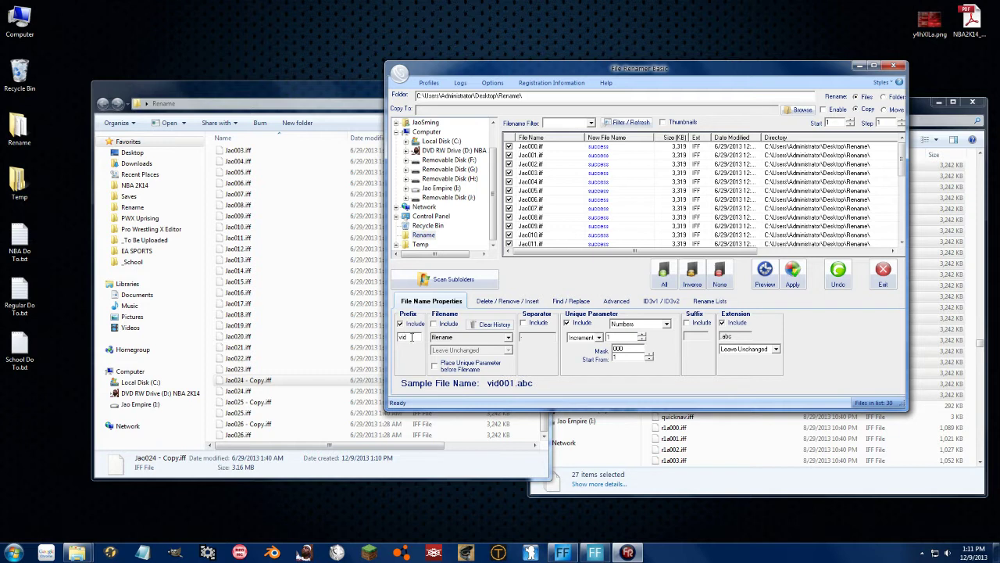
{"action": "key", "text": "BackSpace"}
{"action": "left_click", "coordinate": [648, 360]}
- Apply the vi-numbered rename and check the last file, vi029.iff
{"action": "left_click", "coordinate": [270, 205]}
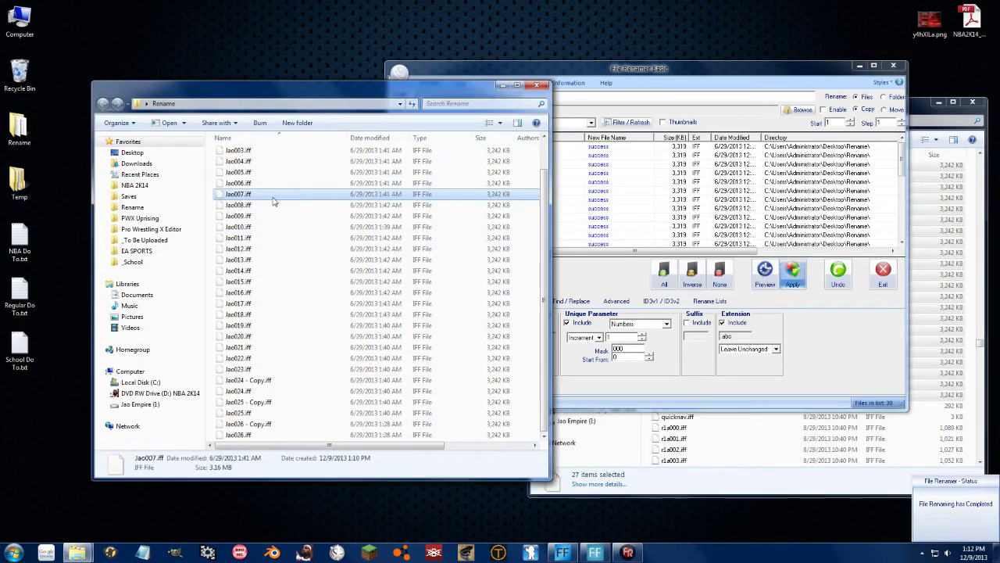
{"action": "scroll", "coordinate": [252, 164], "scroll_direction": "down", "scroll_amount": 1}
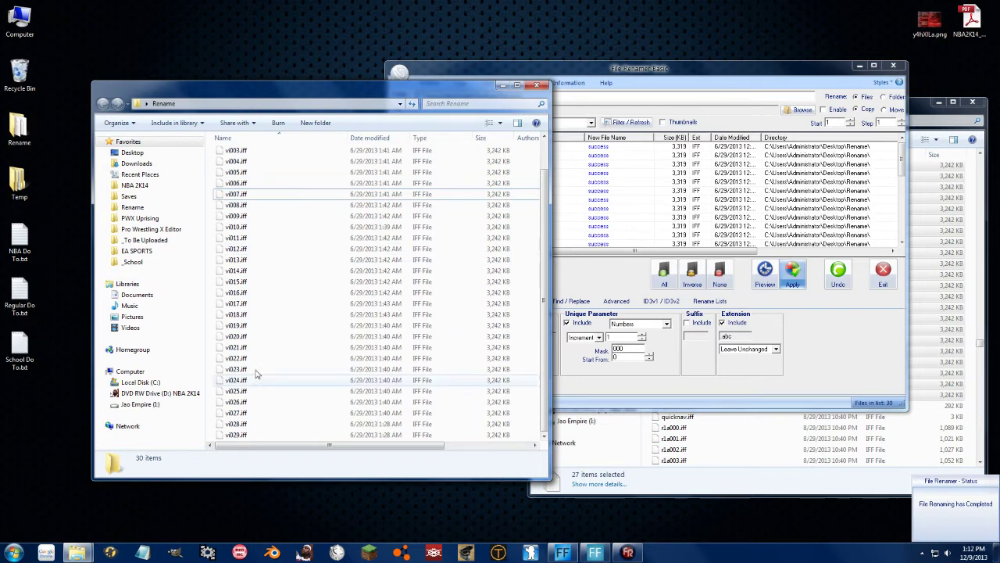
{"action": "left_click", "coordinate": [236, 435]}
{"action": "scroll", "coordinate": [279, 183], "scroll_direction": "up", "scroll_amount": 1}
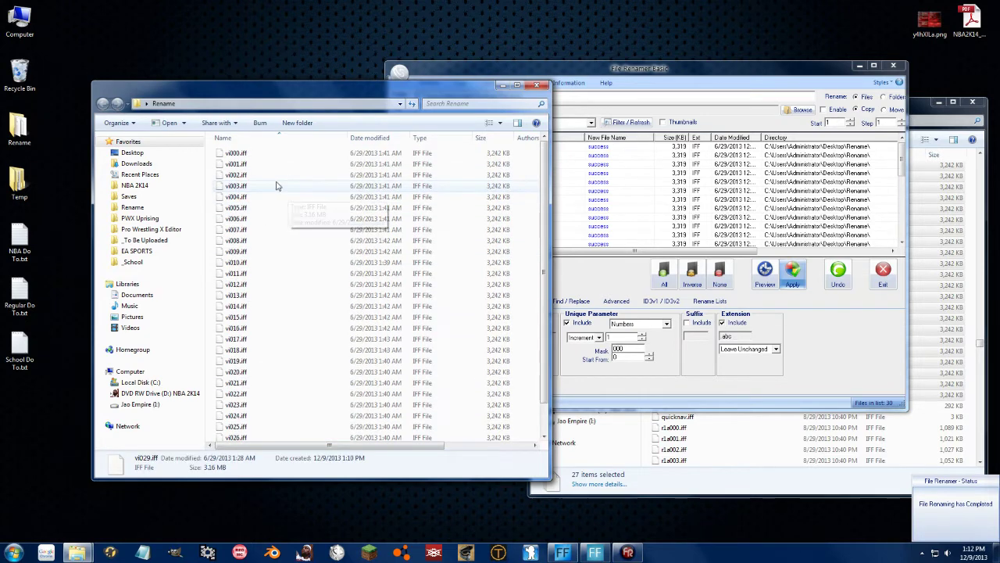
- Duplicate vi007.iff, then delete the copy
{"action": "left_click", "coordinate": [247, 231]}
{"action": "key", "text": "ctrl+c"}
{"action": "key", "text": "ctrl+v"}
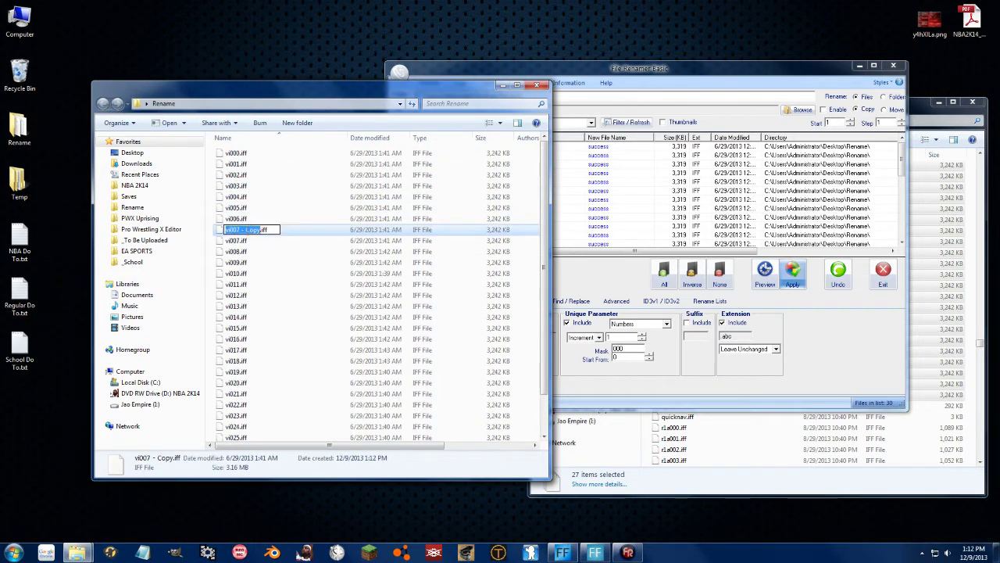
{"action": "left_click", "coordinate": [259, 234]}
{"action": "key", "text": "Delete"}
{"action": "left_click", "coordinate": [247, 231]}
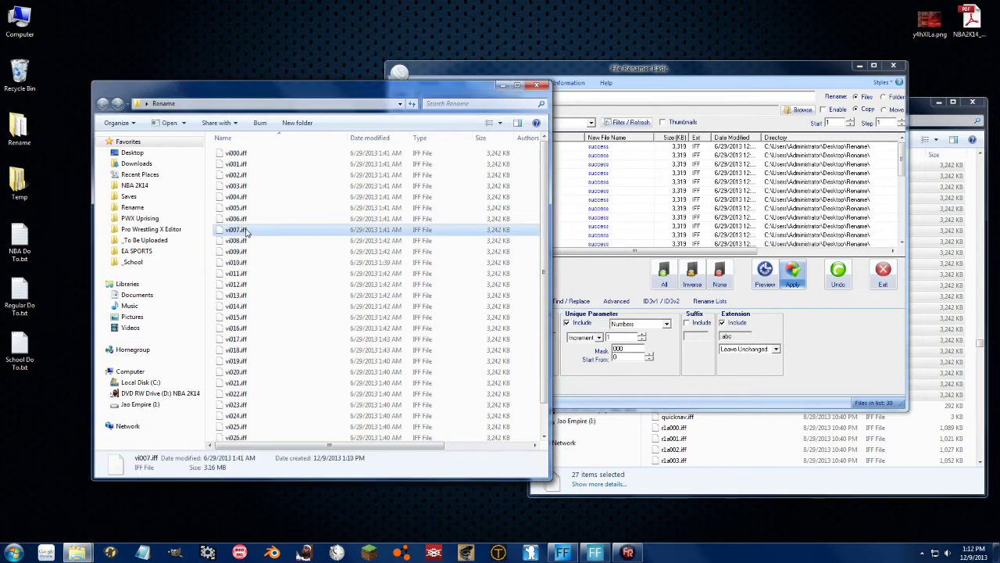
- Rename vi007.iff to vi031.iff so it sorts last
{"action": "left_click", "coordinate": [247, 231]}
{"action": "key", "text": "Return"}
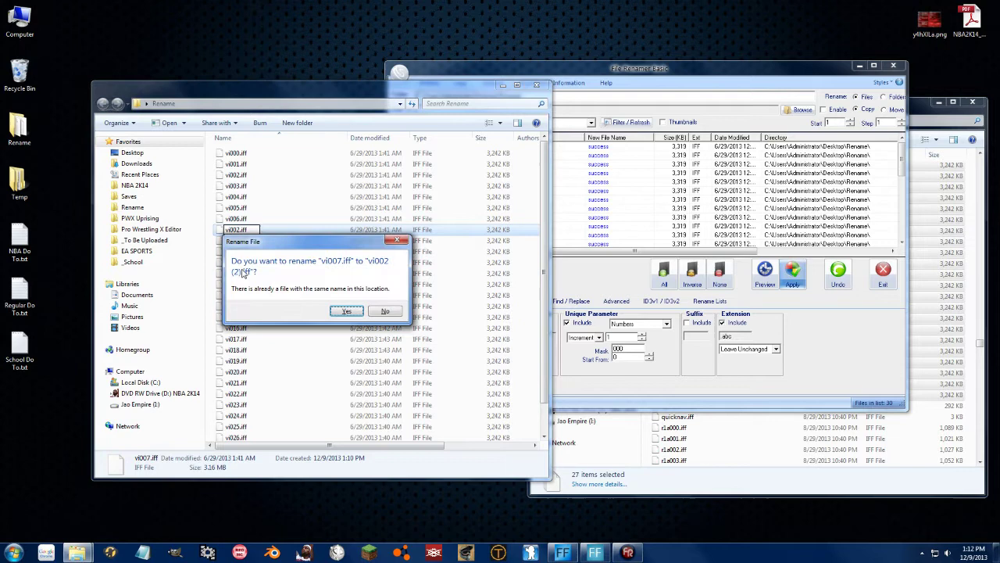
{"action": "left_click", "coordinate": [387, 311]}
{"action": "left_click", "coordinate": [239, 231]}
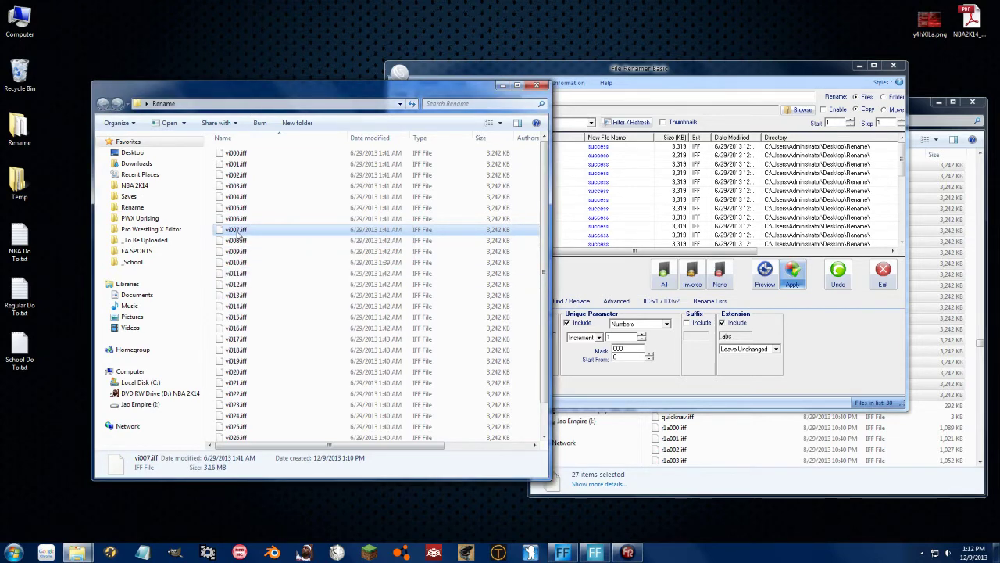
{"action": "key", "text": "BackSpace"}
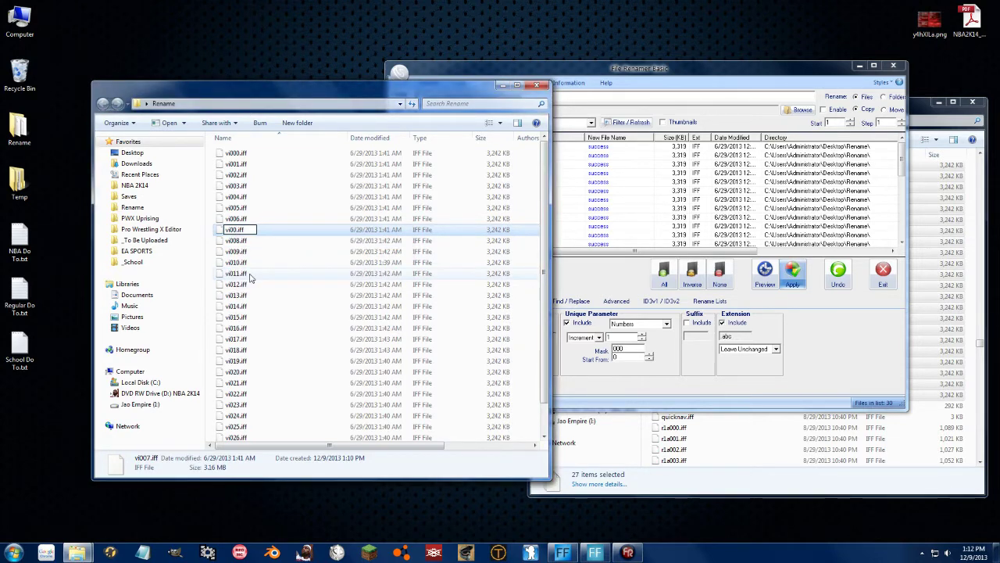
{"action": "type", "text": "30"}
{"action": "key", "text": "Return"}
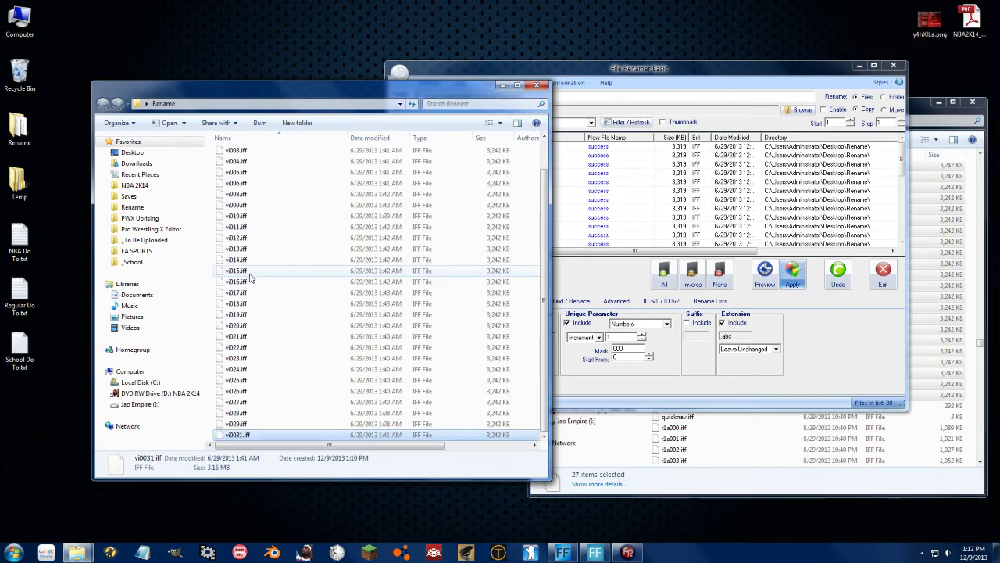
- Check the files at the end of the list, then select all 30 files
{"action": "left_click", "coordinate": [236, 436]}
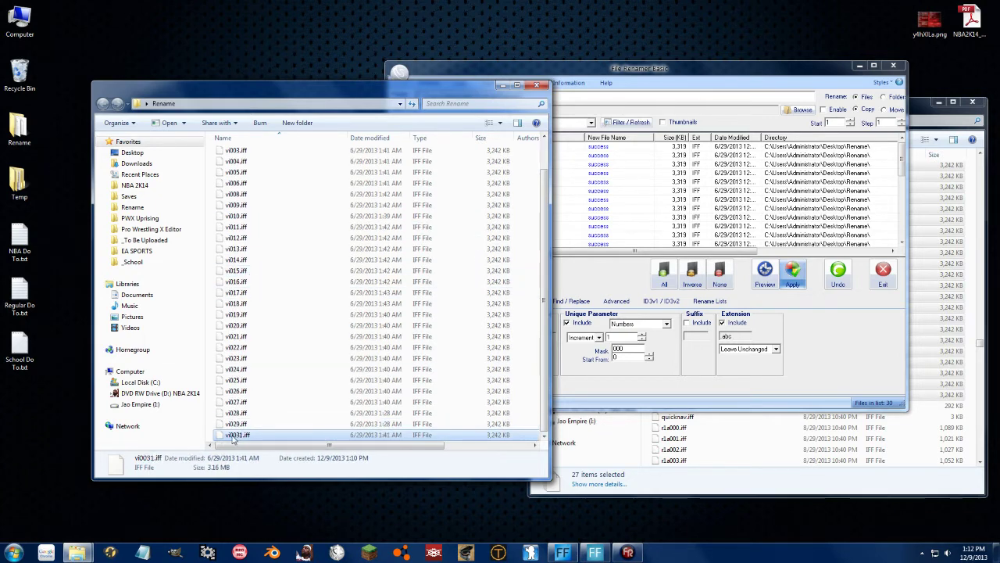
{"action": "left_click", "coordinate": [261, 412]}
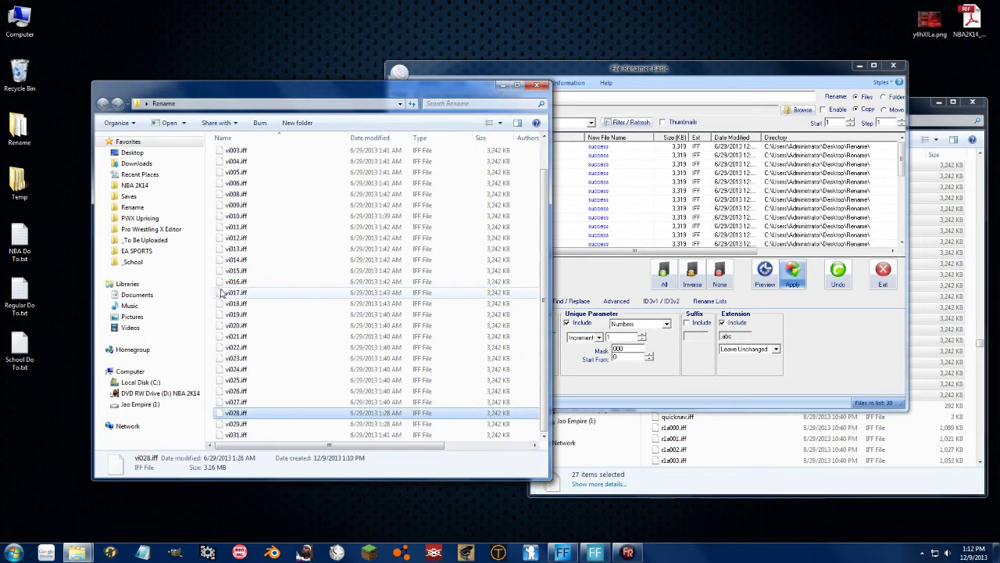
{"action": "scroll", "coordinate": [258, 329], "scroll_direction": "up", "scroll_amount": 1}
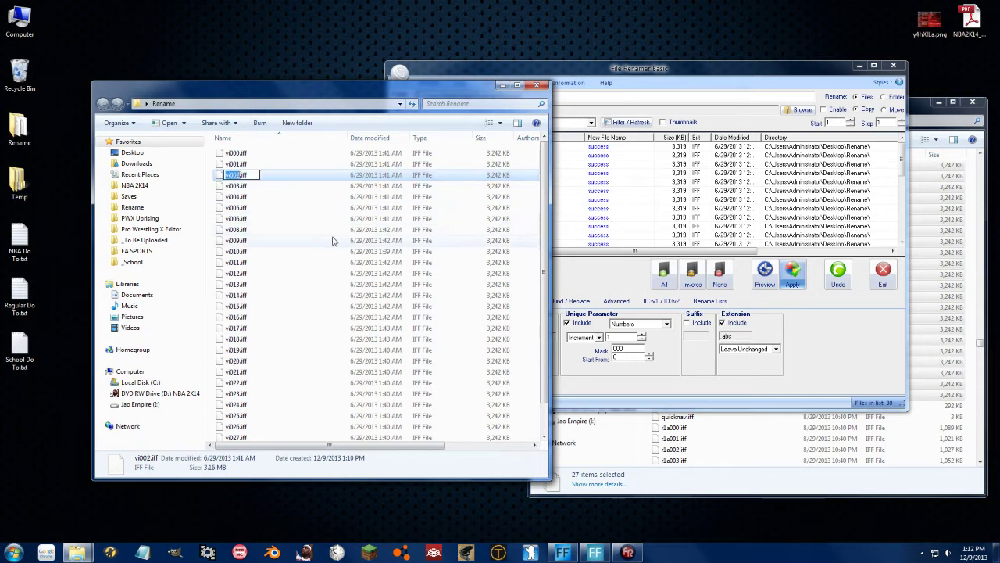
{"action": "left_click", "coordinate": [275, 251]}
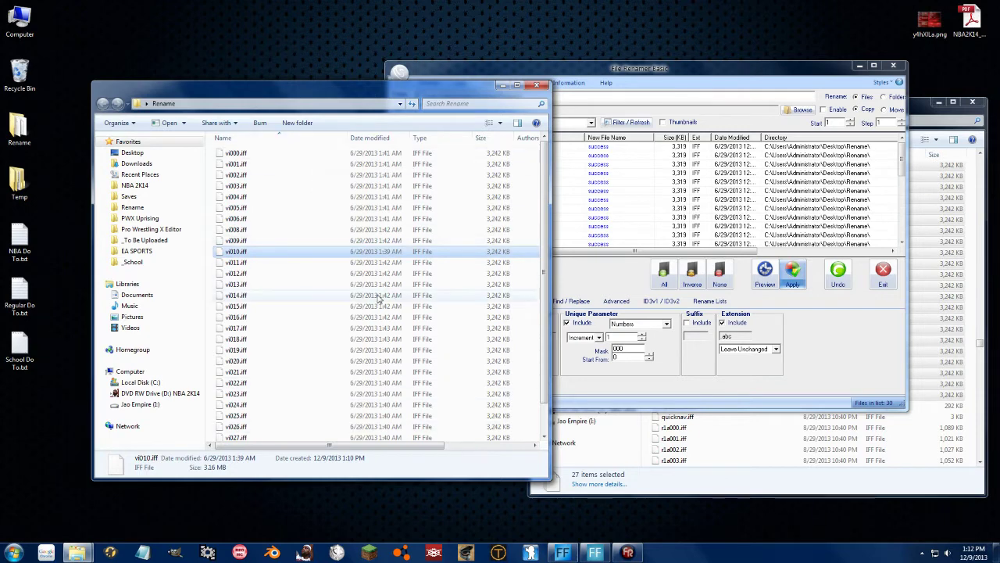
{"action": "key", "text": "ctrl+a"}
- Rename all 30 selected files to blah, producing blah (1).iff to blah (30).iff
{"action": "right_click", "coordinate": [234, 153]}
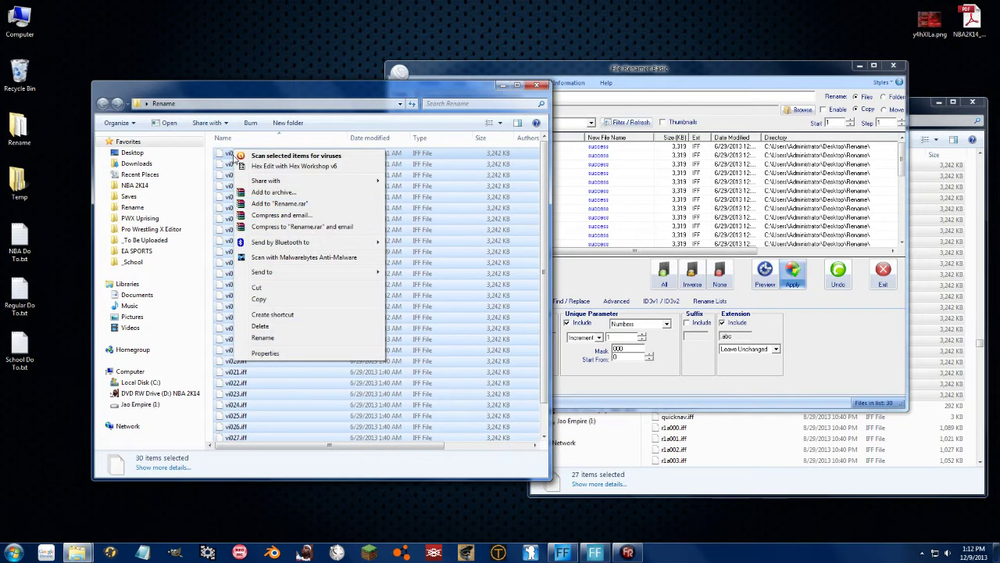
{"action": "left_click", "coordinate": [270, 336]}
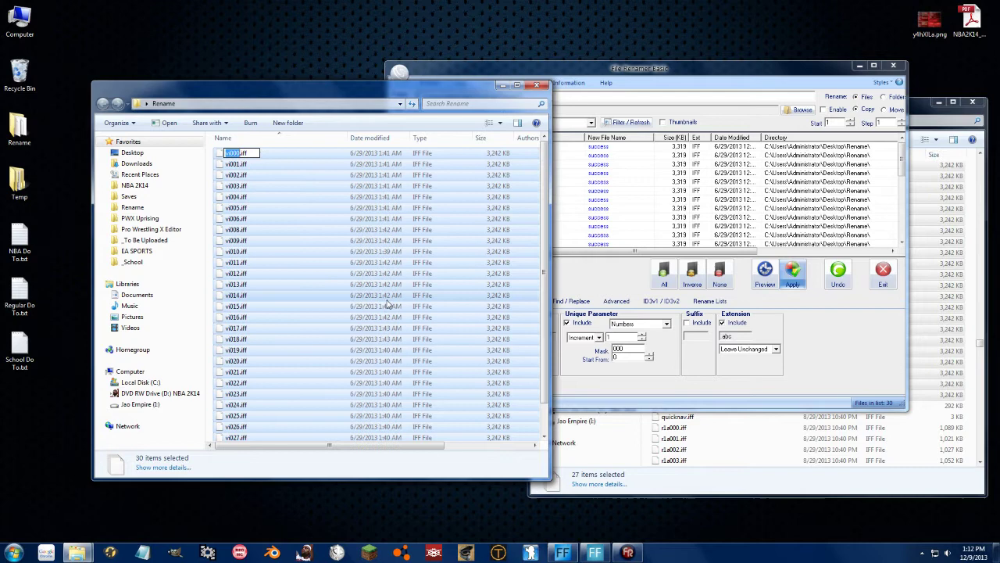
{"action": "type", "text": "blah"}
{"action": "key", "text": "Return"}
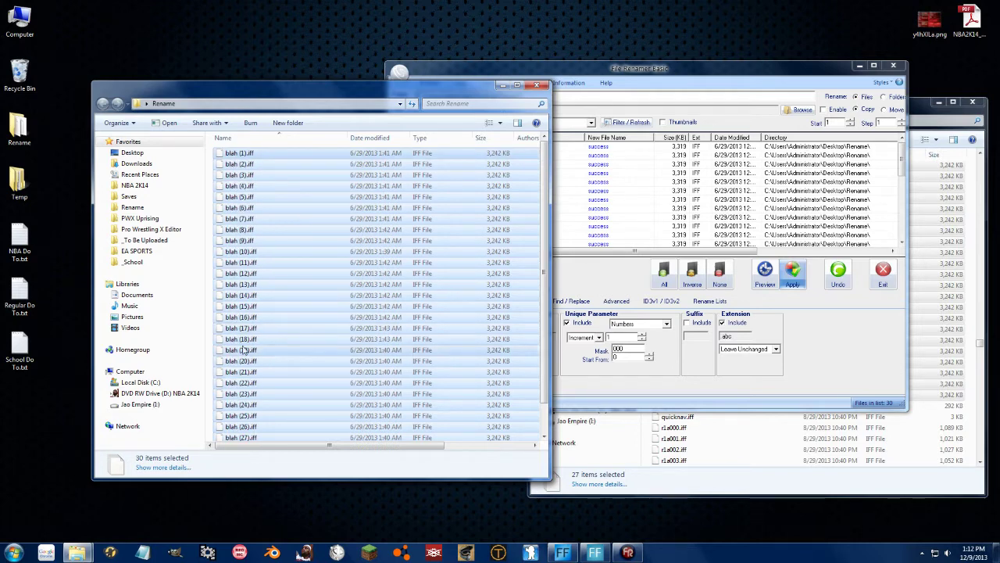
{"action": "left_click", "coordinate": [252, 164]}
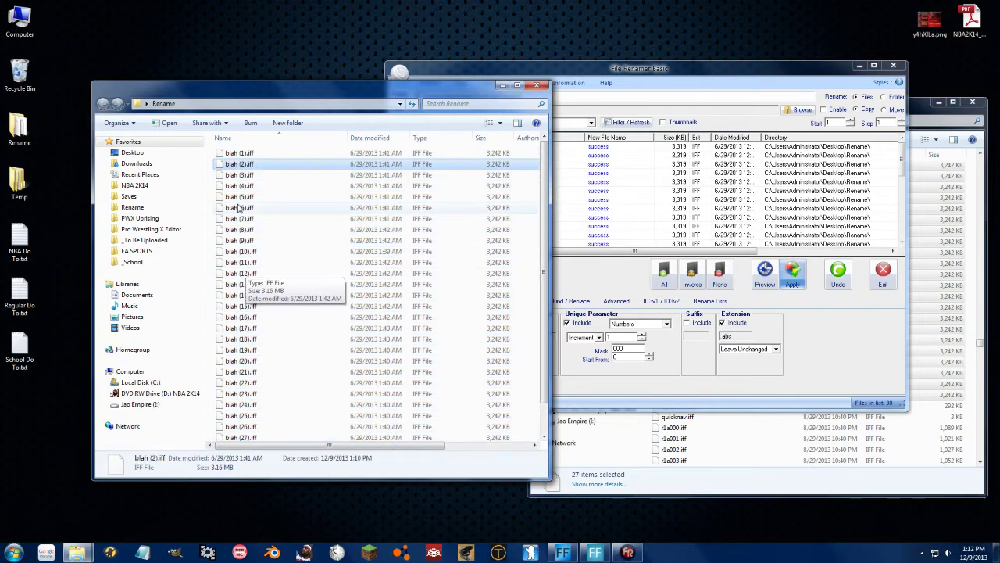
{"action": "scroll", "coordinate": [321, 311], "scroll_direction": "down", "scroll_amount": 1}
{"action": "scroll", "coordinate": [320, 311], "scroll_direction": "up", "scroll_amount": 1}
- Strip the space and brackets from the first three files, making blah1–blah3
{"action": "left_click", "coordinate": [238, 153]}
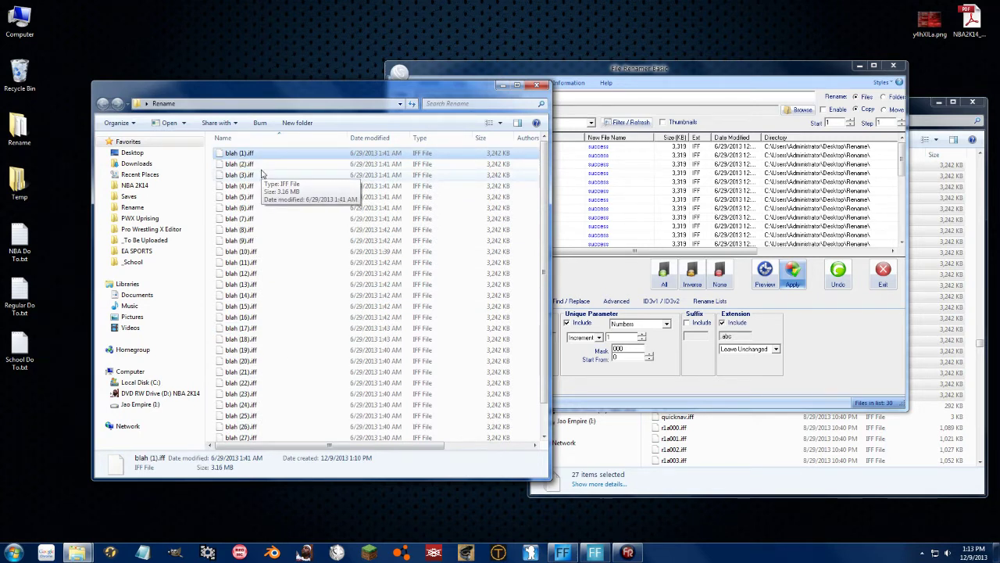
{"action": "key", "text": "F2"}
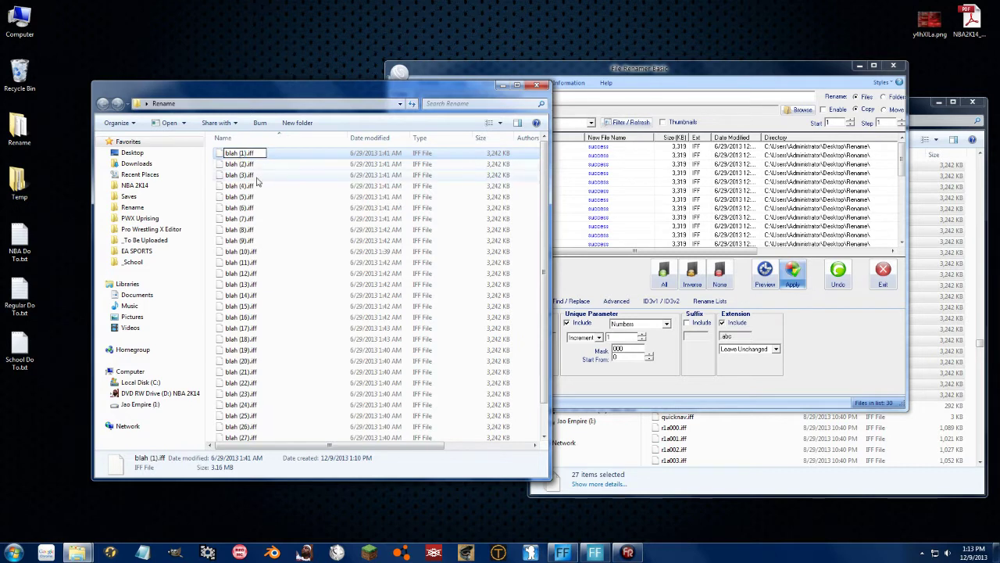
{"action": "key", "text": "BackSpace"}
{"action": "key", "text": "BackSpace"}
{"action": "key", "text": "BackSpace"}
{"action": "key", "text": "BackSpace"}
{"action": "key", "text": "Tab"}
{"action": "left_click", "coordinate": [236, 154]}
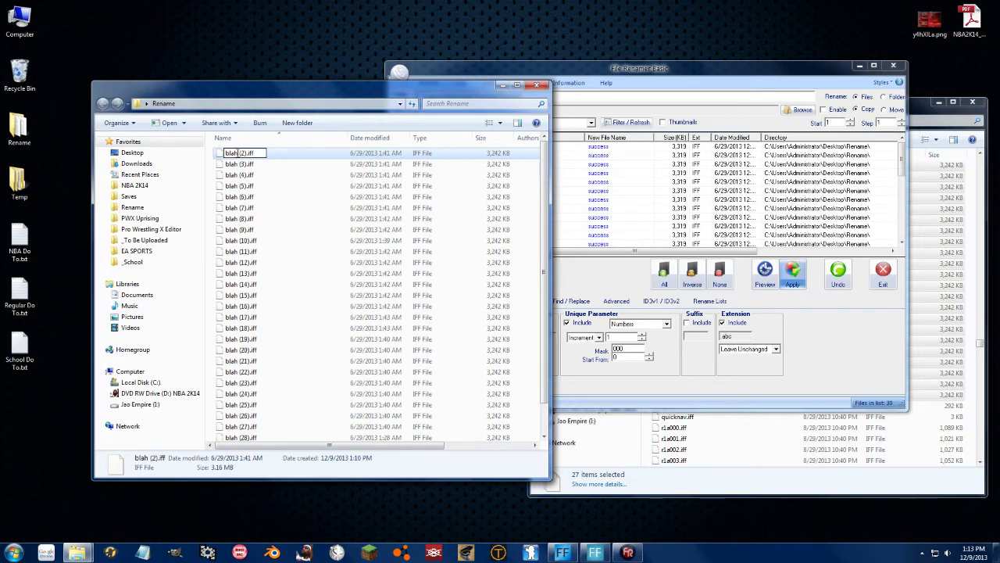
{"action": "key", "text": "BackSpace"}
{"action": "key", "text": "BackSpace"}
{"action": "key", "text": "Tab"}
{"action": "left_click", "coordinate": [238, 153]}
{"action": "key", "text": "BackSpace"}
{"action": "key", "text": "BackSpace"}
{"action": "key", "text": "Tab"}
- Strip the brackets from blah (4) and blah (5), then select blah1–blah5
{"action": "left_click", "coordinate": [238, 153]}
{"action": "key", "text": "BackSpace"}
{"action": "key", "text": "BackSpace"}
{"action": "key", "text": "Tab"}
{"action": "left_click", "coordinate": [237, 153]}
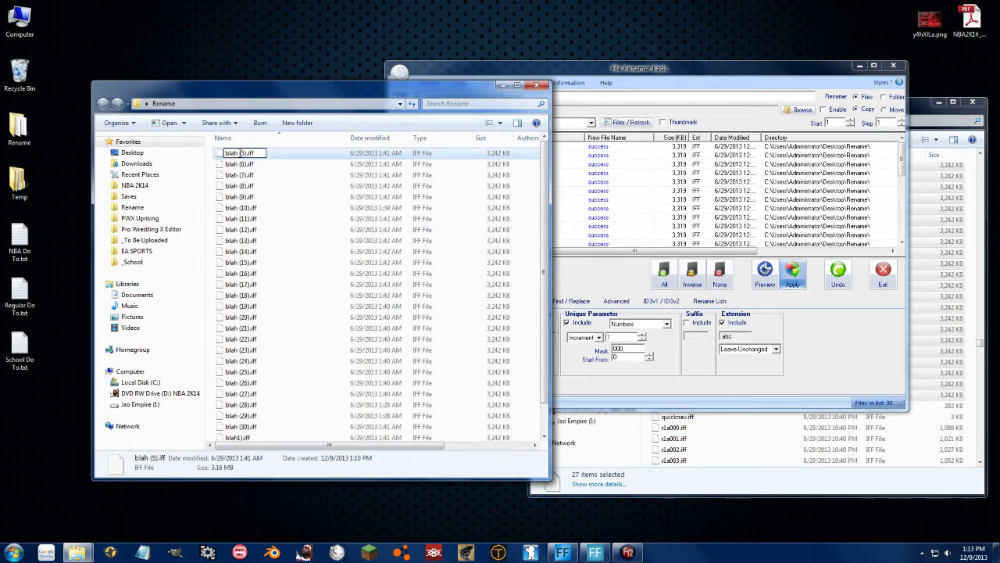
{"action": "key", "text": "BackSpace"}
{"action": "key", "text": "BackSpace"}
{"action": "key", "text": "Tab"}
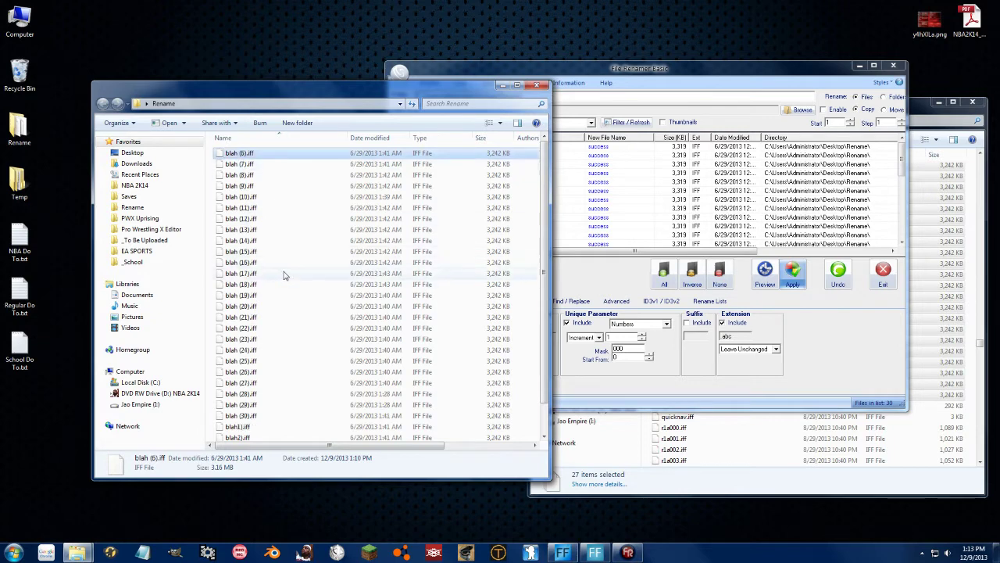
{"action": "left_click_drag", "start_coordinate": [289, 420], "coordinate": [291, 449]}
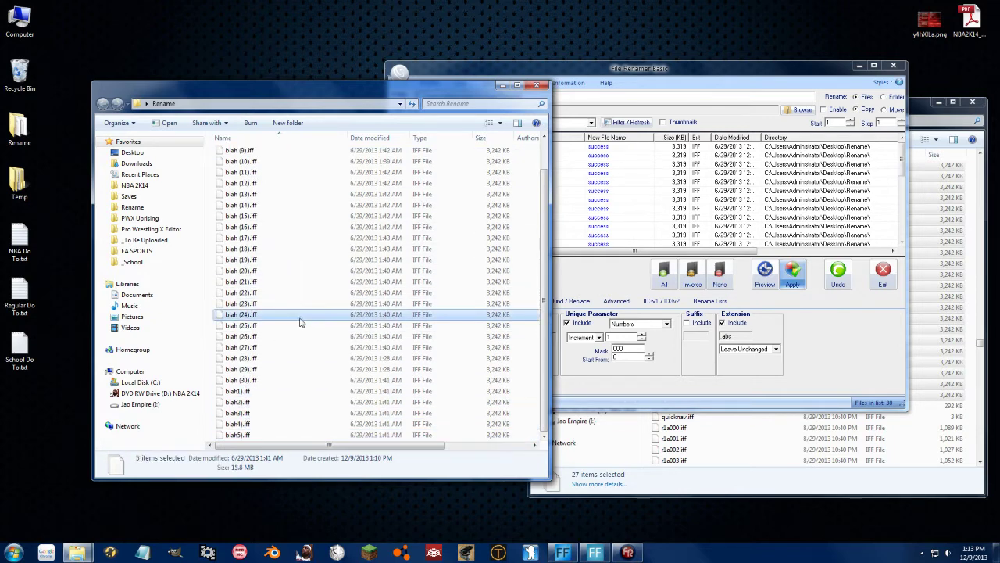
- Load the Rename folder and run Find / Replace removing the brackets with an empty replacement
{"action": "left_click", "coordinate": [300, 322]}
{"action": "left_click", "coordinate": [469, 72]}
{"action": "left_click", "coordinate": [422, 244]}
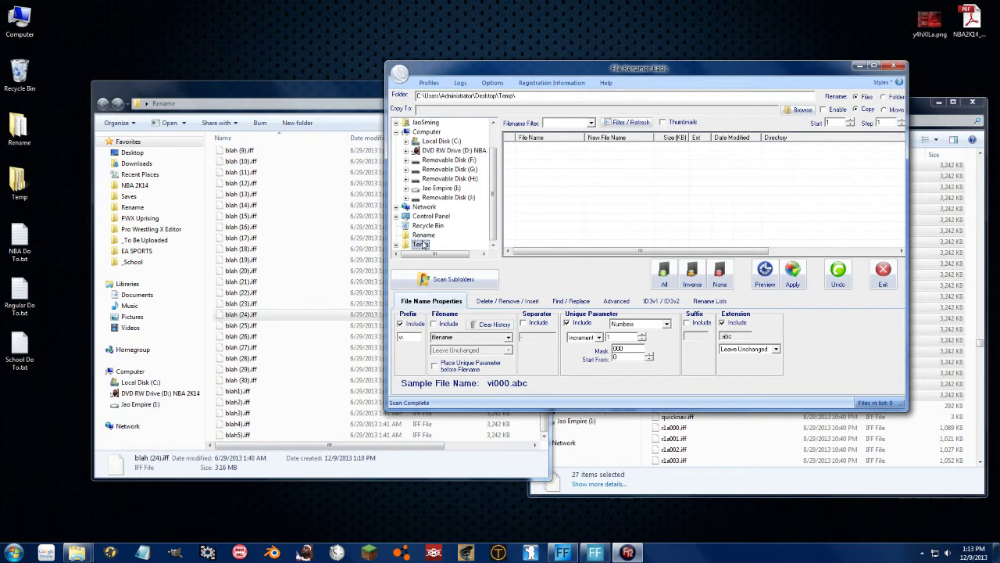
{"action": "left_click", "coordinate": [423, 235]}
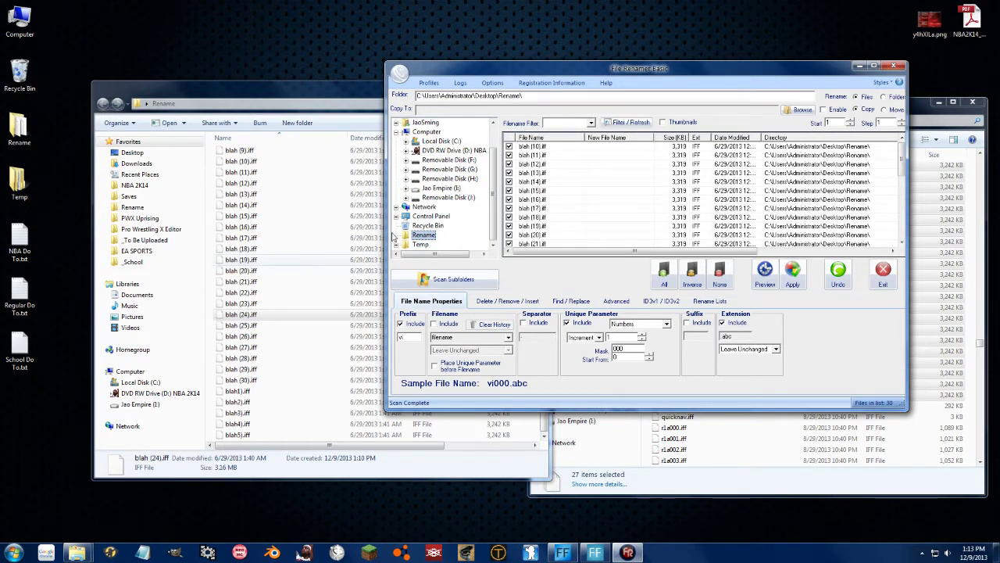
{"action": "left_click", "coordinate": [577, 300]}
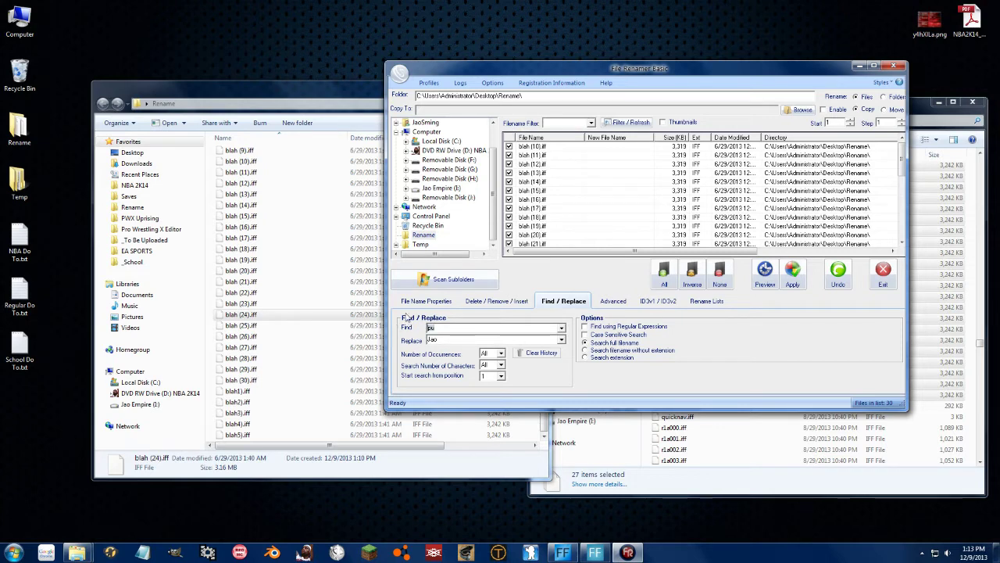
{"action": "key", "text": "BackSpace"}
{"action": "key", "text": "BackSpace"}
{"action": "key", "text": "BackSpace"}
{"action": "key", "text": "BackSpace"}
{"action": "left_click", "coordinate": [793, 273]}
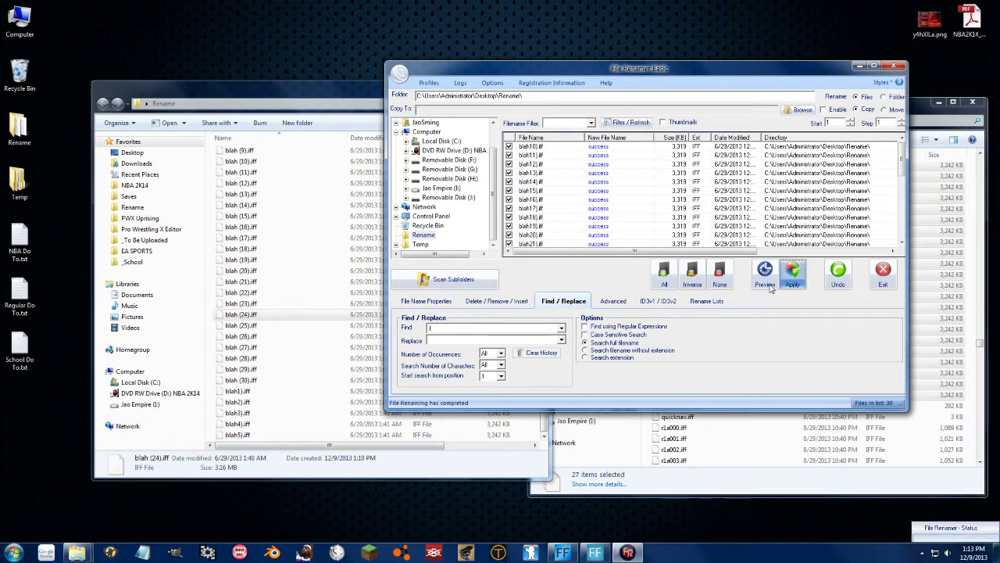
- Re-run the bracket-removing rename twice, checking the blah names in Explorer each time
{"action": "left_click", "coordinate": [324, 249]}
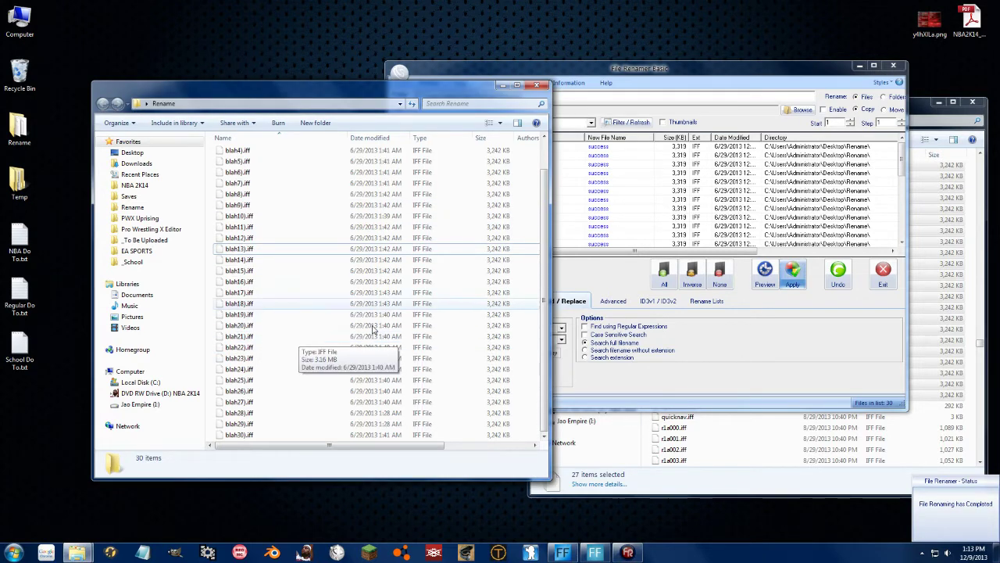
{"action": "key", "text": "alt+Tab"}
{"action": "left_click", "coordinate": [475, 329]}
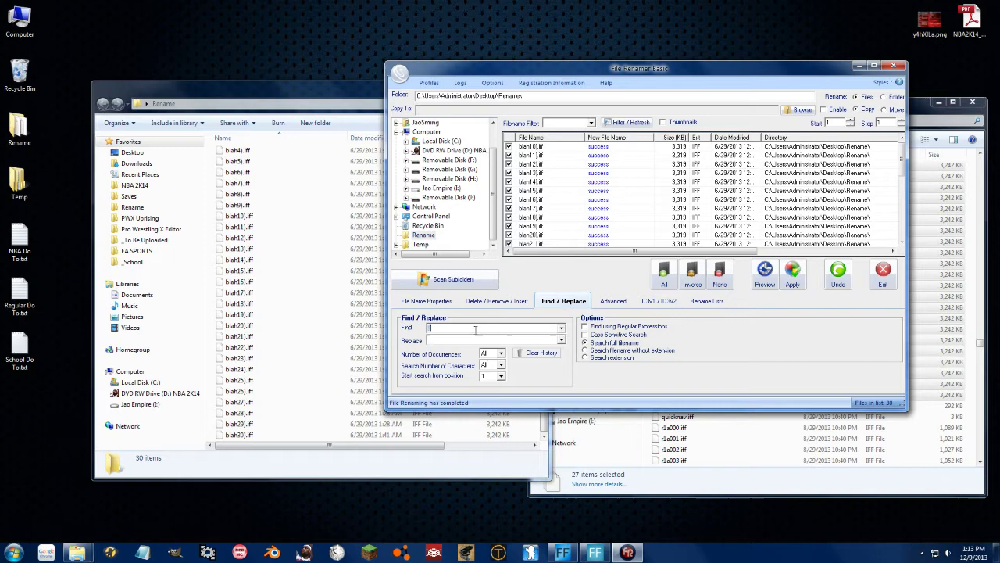
{"action": "left_click", "coordinate": [793, 273]}
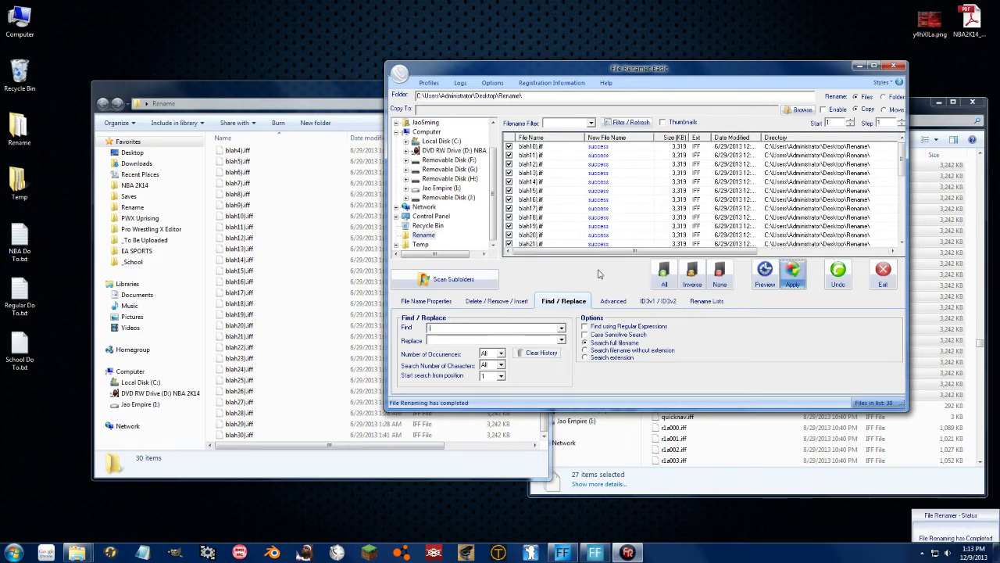
{"action": "left_click", "coordinate": [274, 337]}
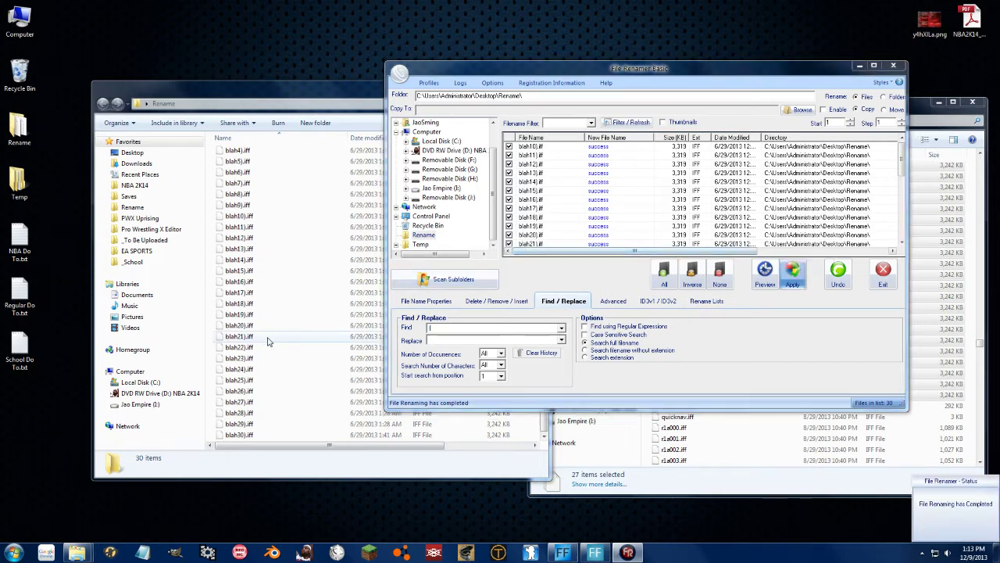
{"action": "left_click", "coordinate": [250, 238]}
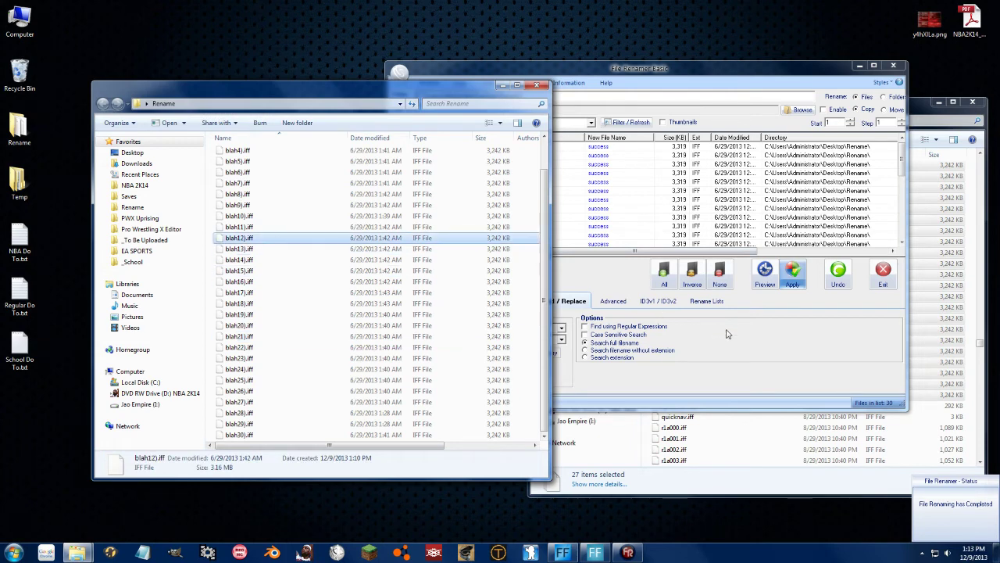
{"action": "left_click", "coordinate": [559, 343]}
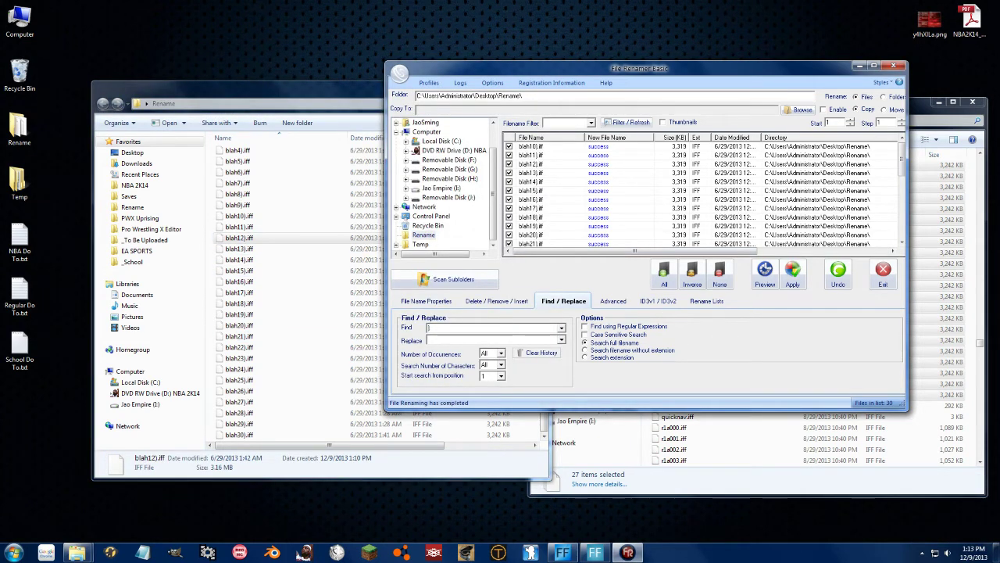
{"action": "left_click", "coordinate": [795, 271]}
{"action": "left_click", "coordinate": [353, 281]}
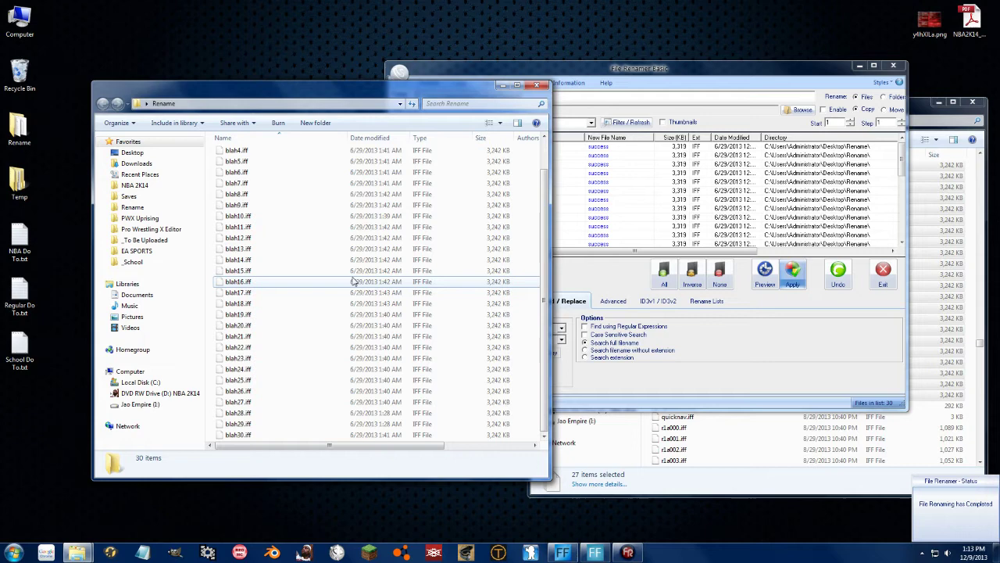
- Open the NBA 2K14 Saves folder and inspect Config-base, Config-superHD and Config-win.cfg
{"action": "left_click", "coordinate": [860, 65]}
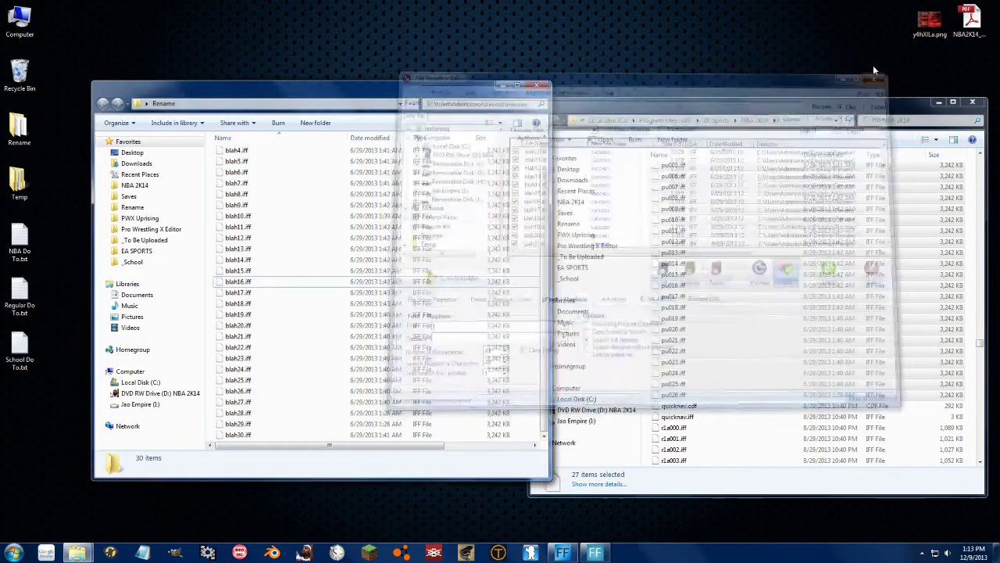
{"action": "left_click", "coordinate": [275, 227]}
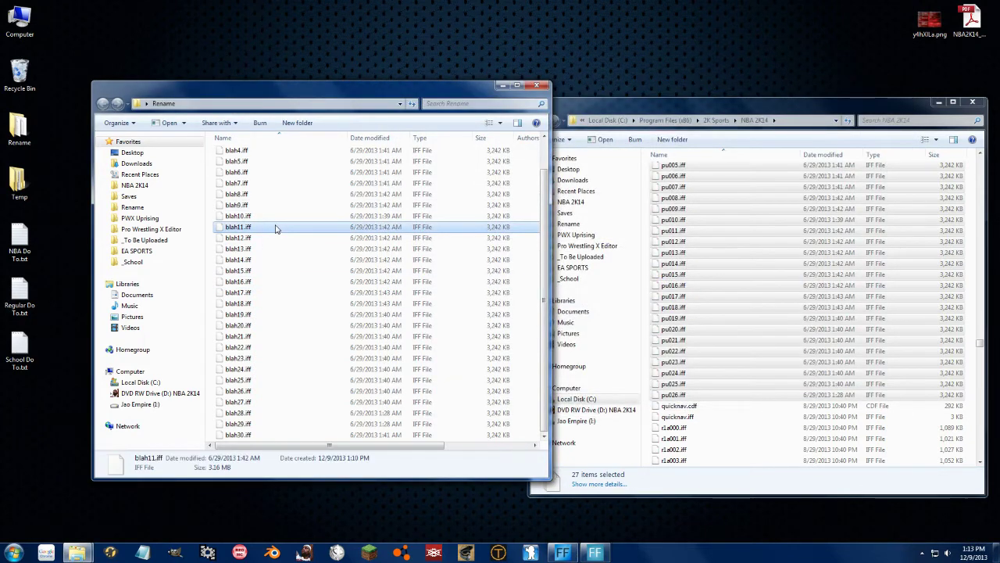
{"action": "right_click", "coordinate": [75, 552]}
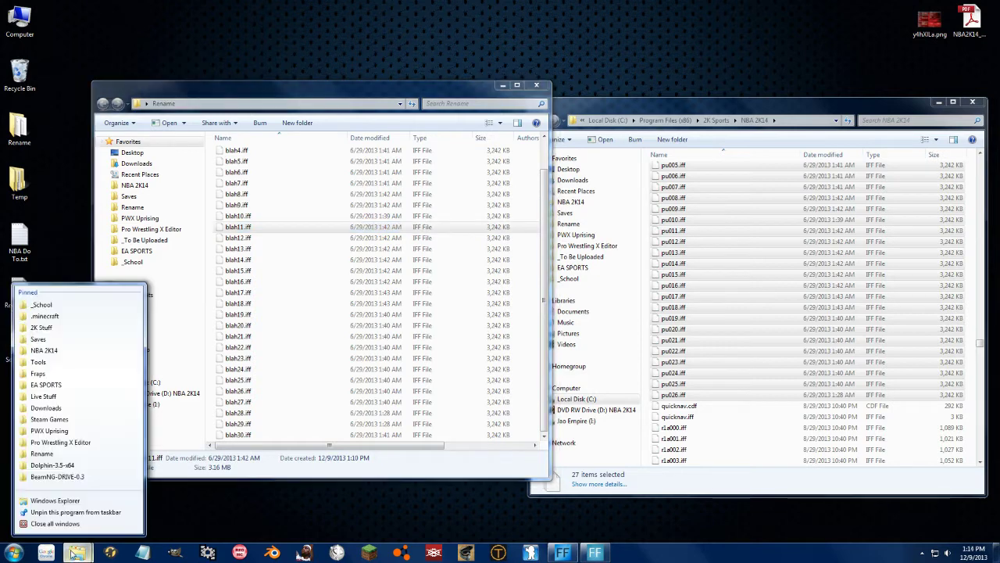
{"action": "left_click", "coordinate": [47, 338]}
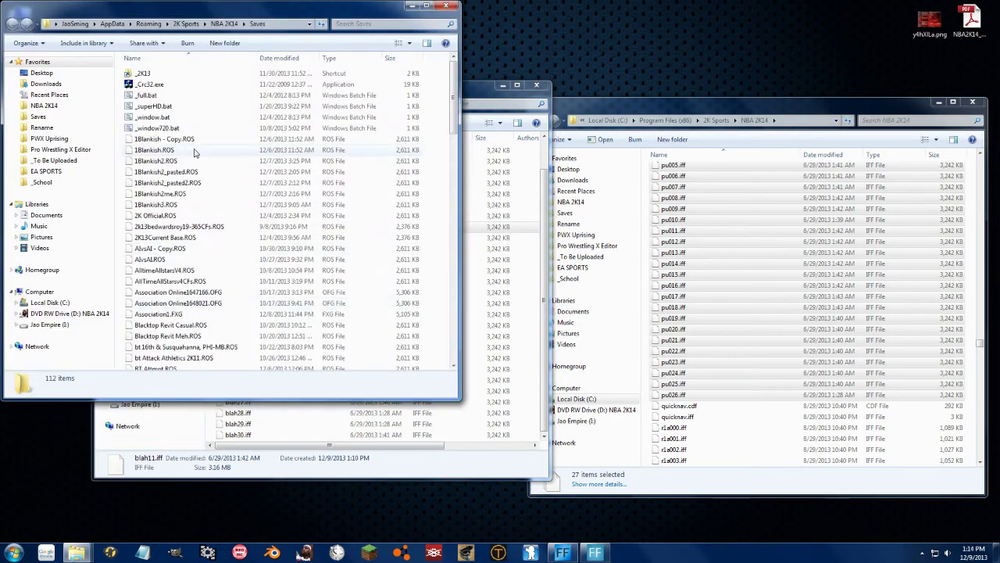
{"action": "left_click", "coordinate": [195, 151]}
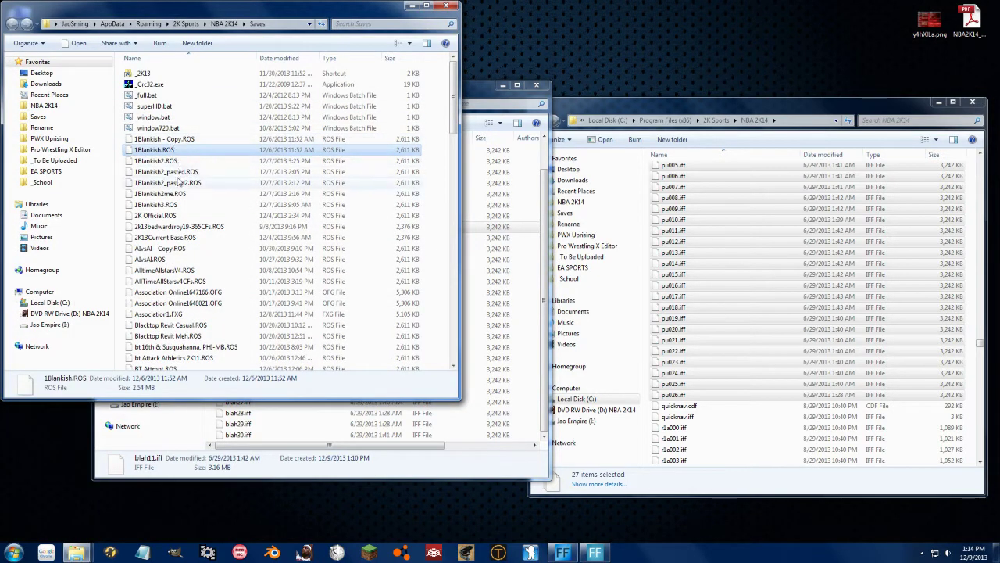
{"action": "left_click", "coordinate": [164, 215]}
{"action": "scroll", "coordinate": [195, 320], "scroll_direction": "down", "scroll_amount": 12}
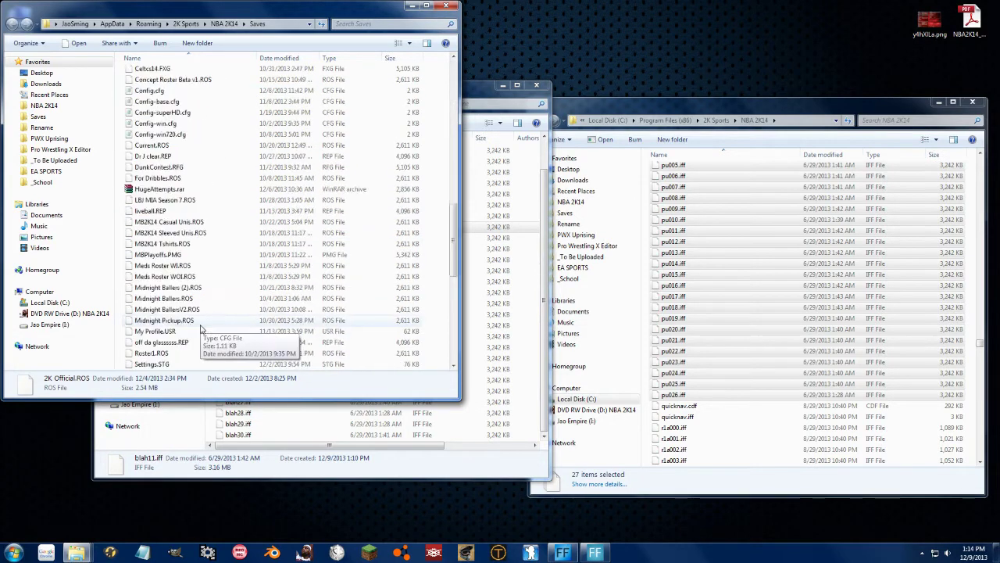
{"action": "scroll", "coordinate": [201, 328], "scroll_direction": "up", "scroll_amount": 3}
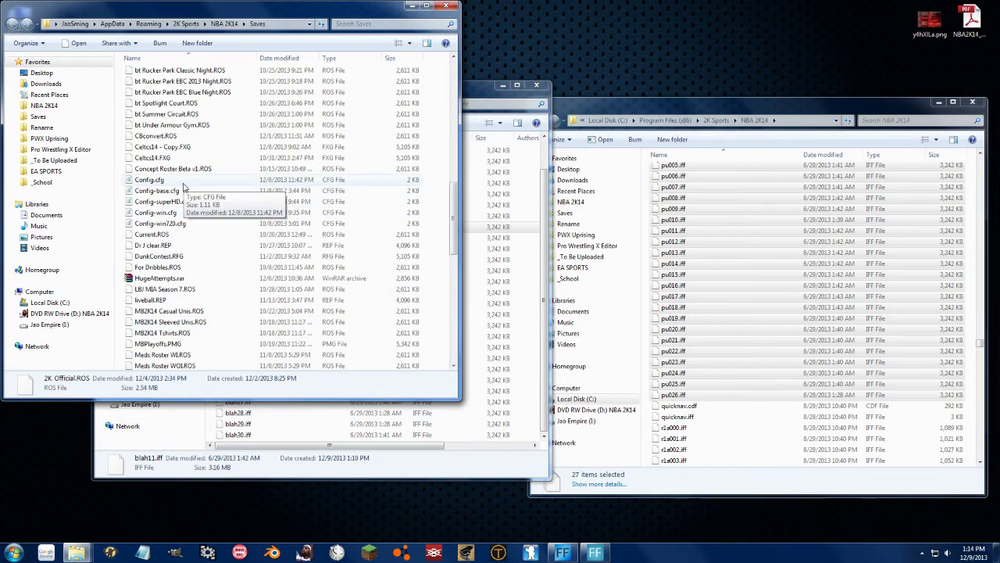
{"action": "left_click", "coordinate": [187, 191]}
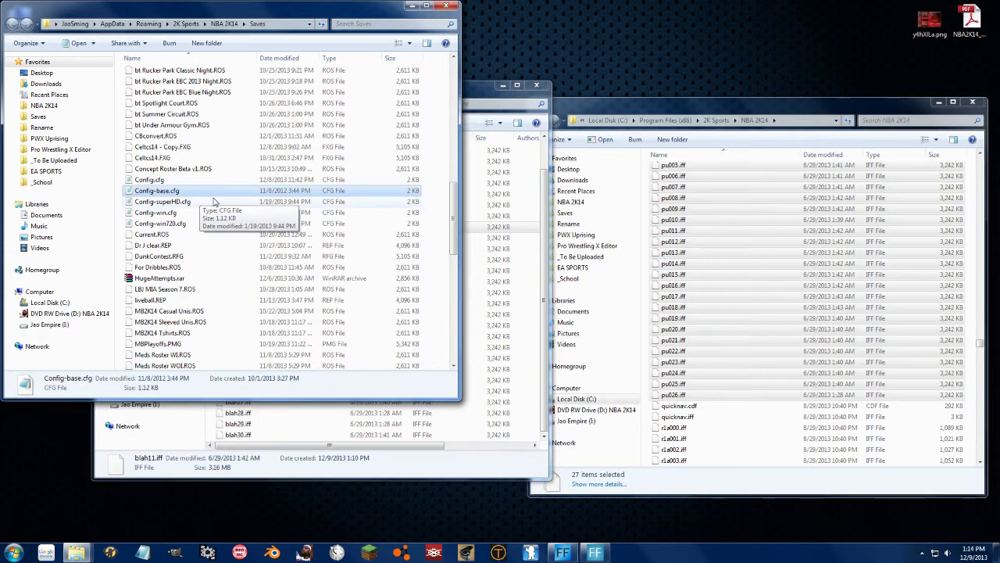
{"action": "left_click", "coordinate": [184, 205]}
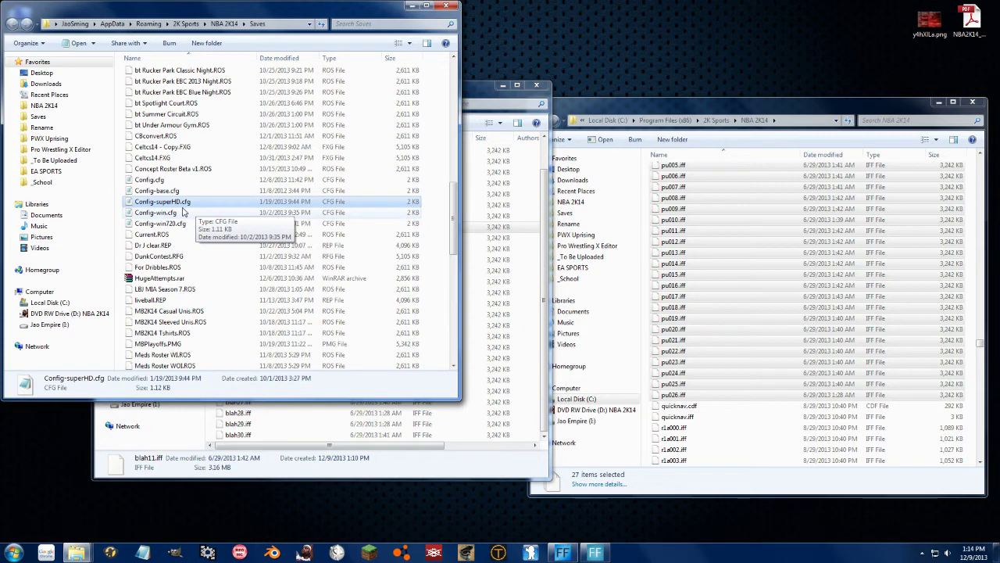
{"action": "left_click", "coordinate": [173, 215]}
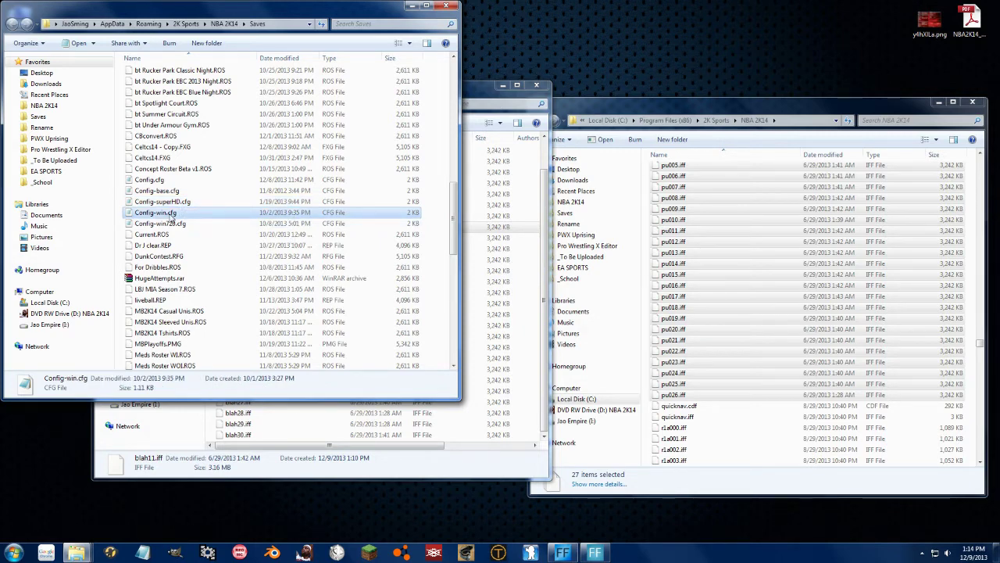
{"action": "double_click", "coordinate": [172, 219]}
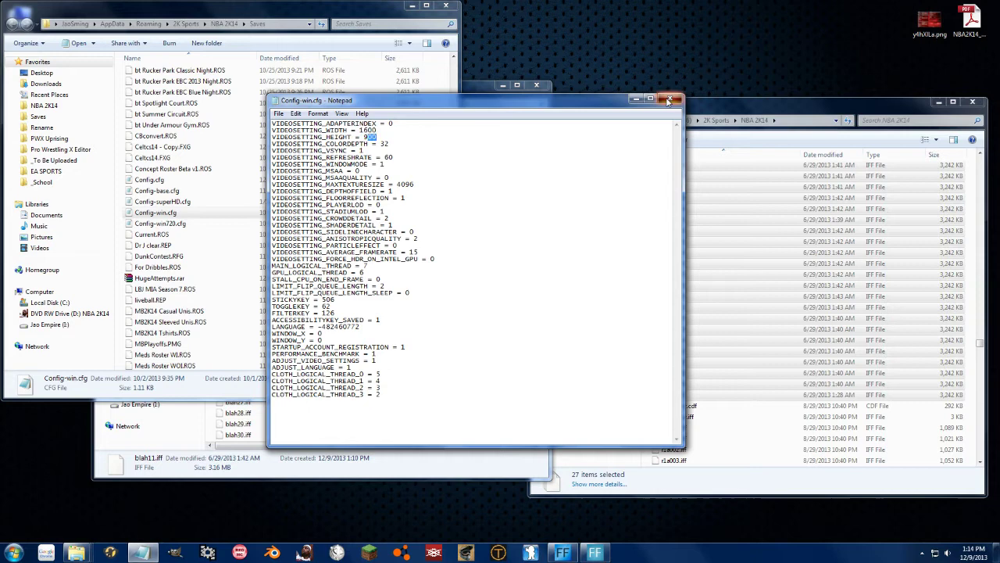
{"action": "left_click", "coordinate": [670, 98]}
{"action": "double_click", "coordinate": [196, 223]}
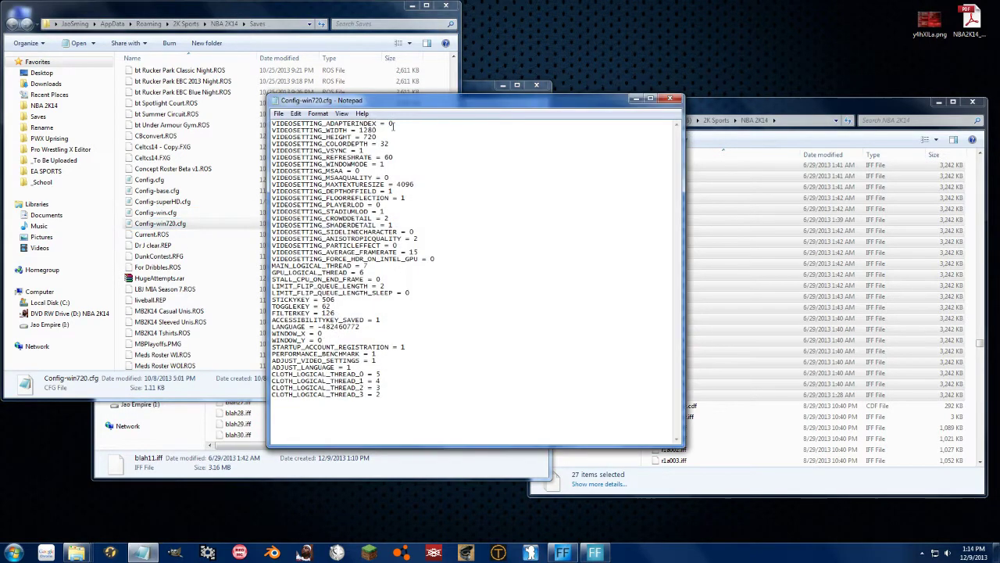
{"action": "double_click", "coordinate": [368, 136]}
{"action": "left_click", "coordinate": [375, 160]}
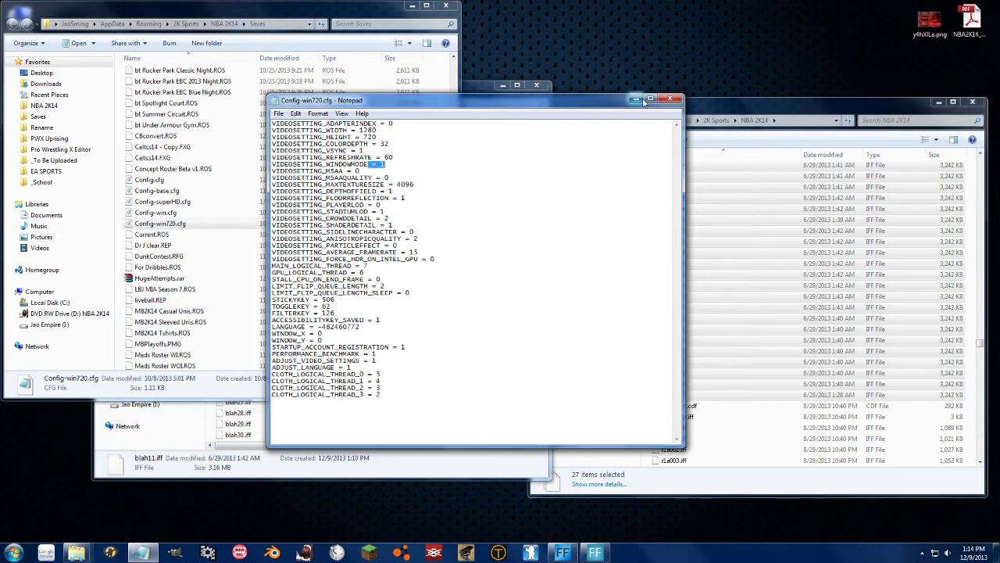
{"action": "left_click", "coordinate": [670, 98]}
{"action": "left_click", "coordinate": [344, 201]}
{"action": "scroll", "coordinate": [336, 205], "scroll_direction": "up", "scroll_amount": 10}
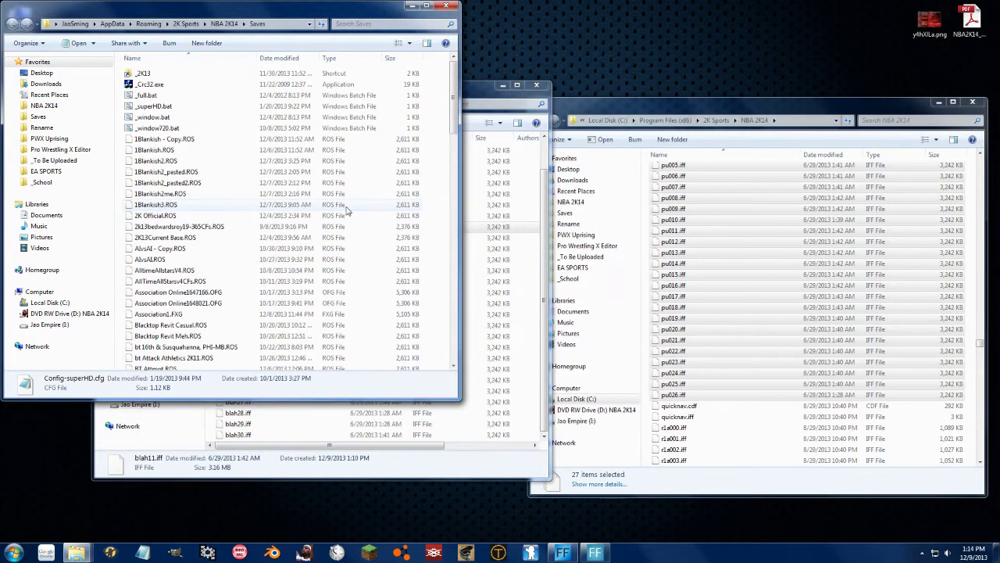
- Run _window720.bat, then open _full.bat in Notepad and mark its COPY file names
{"action": "double_click", "coordinate": [159, 128]}
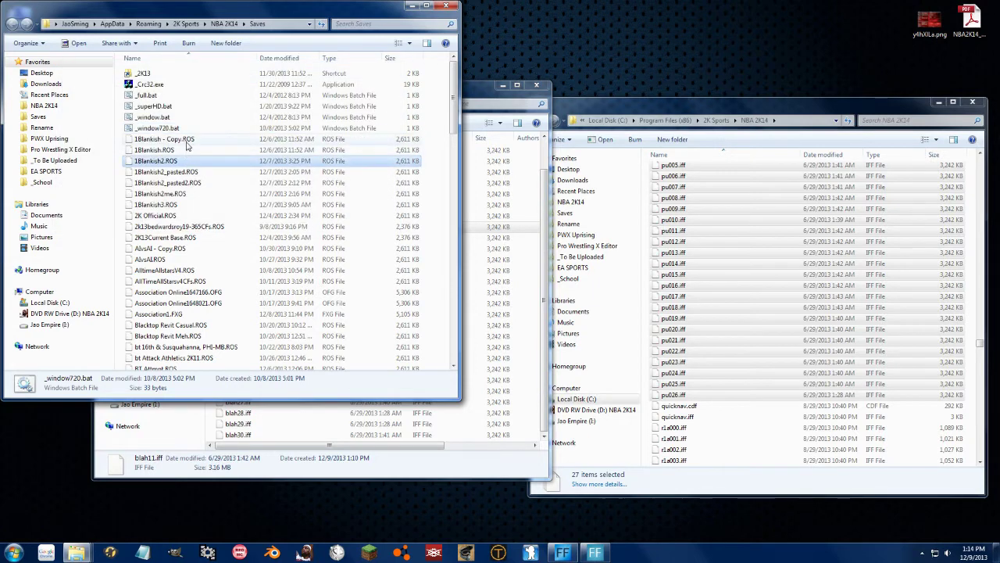
{"action": "left_click", "coordinate": [160, 116]}
{"action": "left_click", "coordinate": [134, 96]}
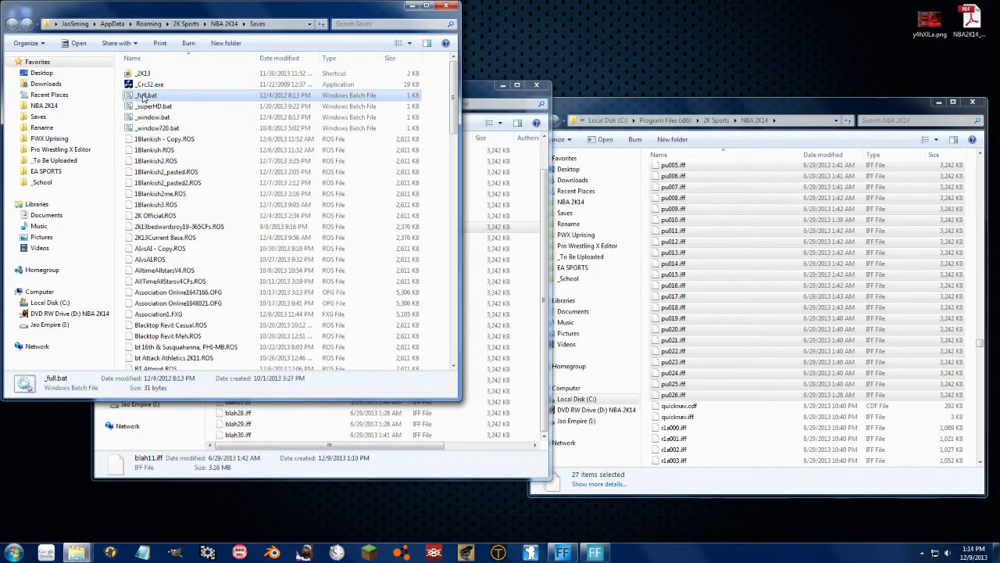
{"action": "right_click", "coordinate": [144, 97]}
{"action": "left_click", "coordinate": [163, 114]}
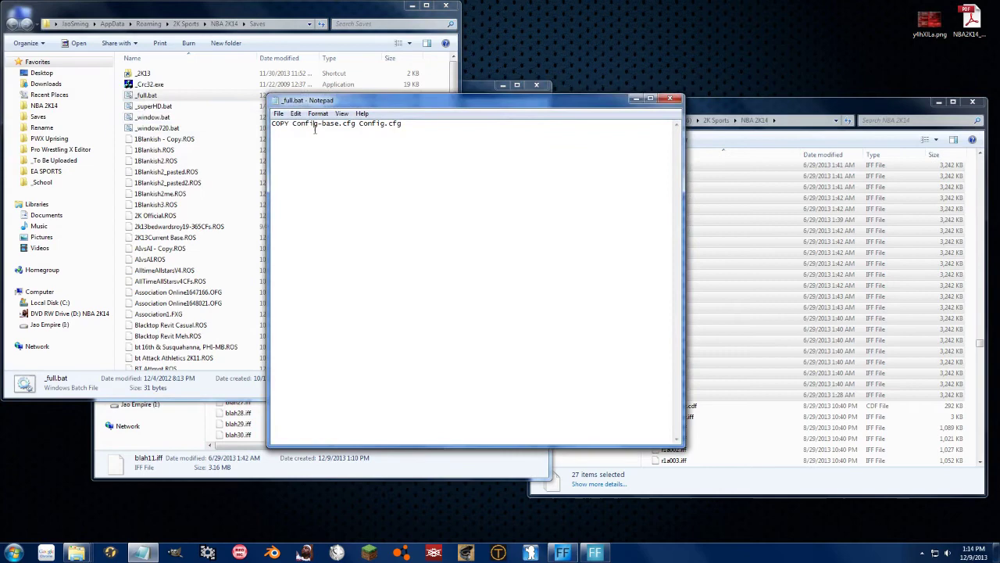
{"action": "left_click_drag", "start_coordinate": [293, 124], "coordinate": [402, 124]}
- Compare Config.cfg and Config-base.cfg in the Saves folder against the _full.bat script
{"action": "left_click", "coordinate": [231, 313]}
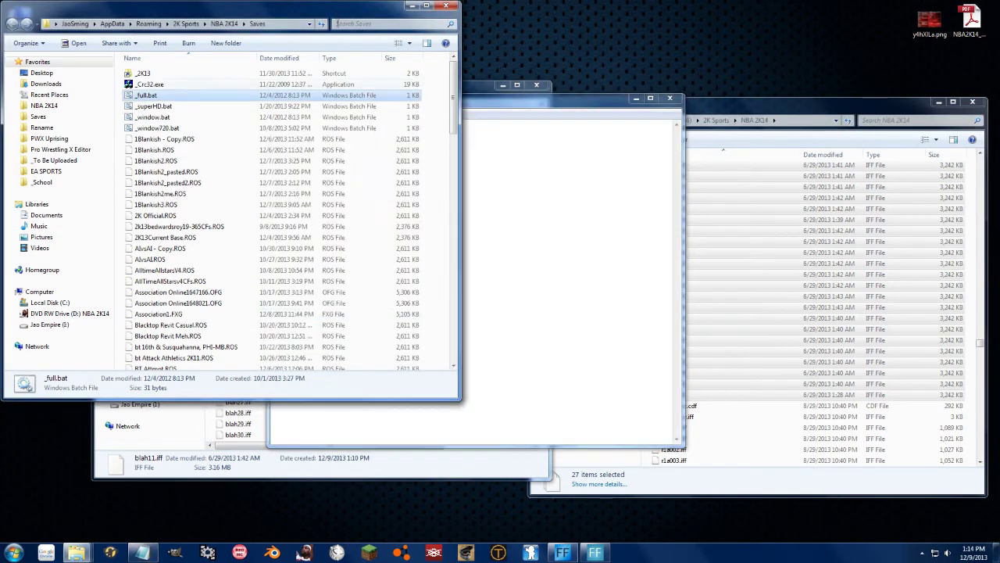
{"action": "scroll", "coordinate": [230, 313], "scroll_direction": "down", "scroll_amount": 8}
{"action": "scroll", "coordinate": [230, 313], "scroll_direction": "down", "scroll_amount": 7}
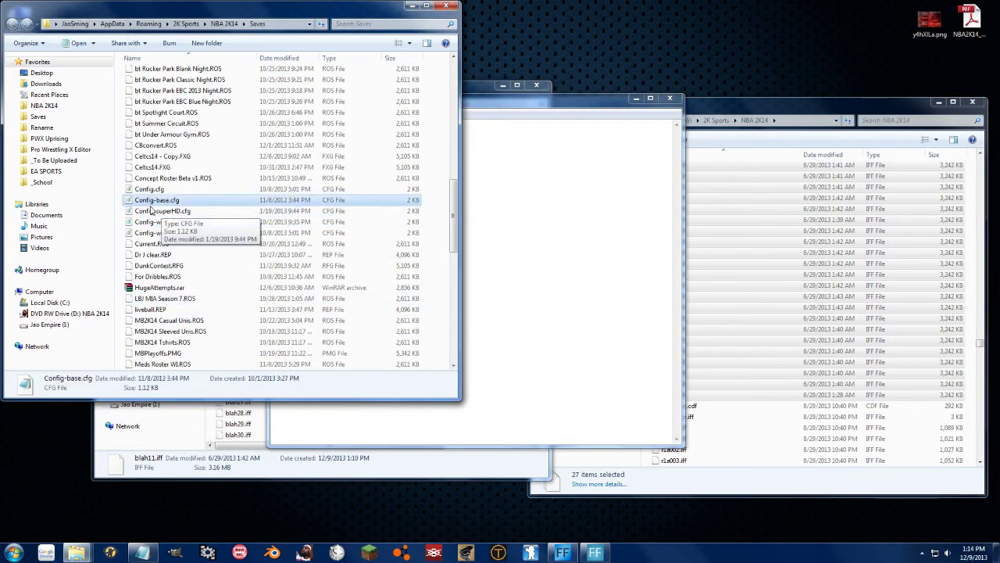
{"action": "left_click", "coordinate": [150, 189]}
{"action": "left_click_drag", "start_coordinate": [153, 193], "coordinate": [188, 228]}
{"action": "left_click", "coordinate": [465, 178]}
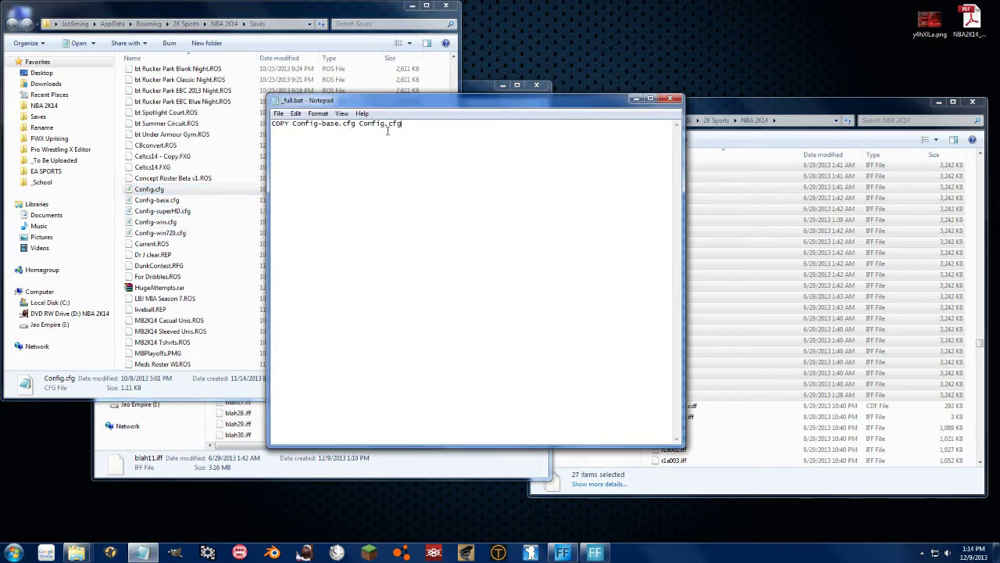
{"action": "left_click", "coordinate": [160, 200]}
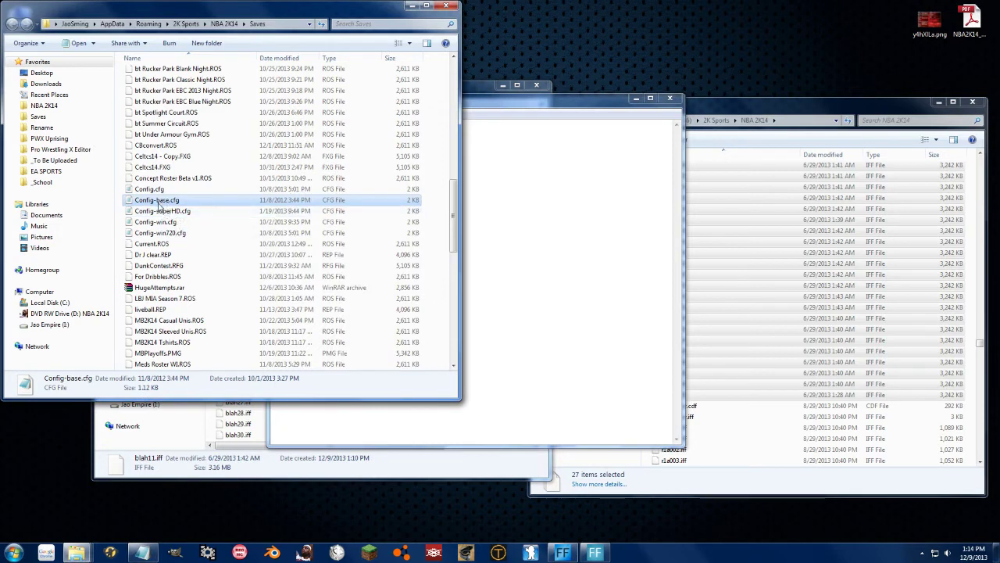
{"action": "scroll", "coordinate": [175, 156], "scroll_direction": "up", "scroll_amount": 10}
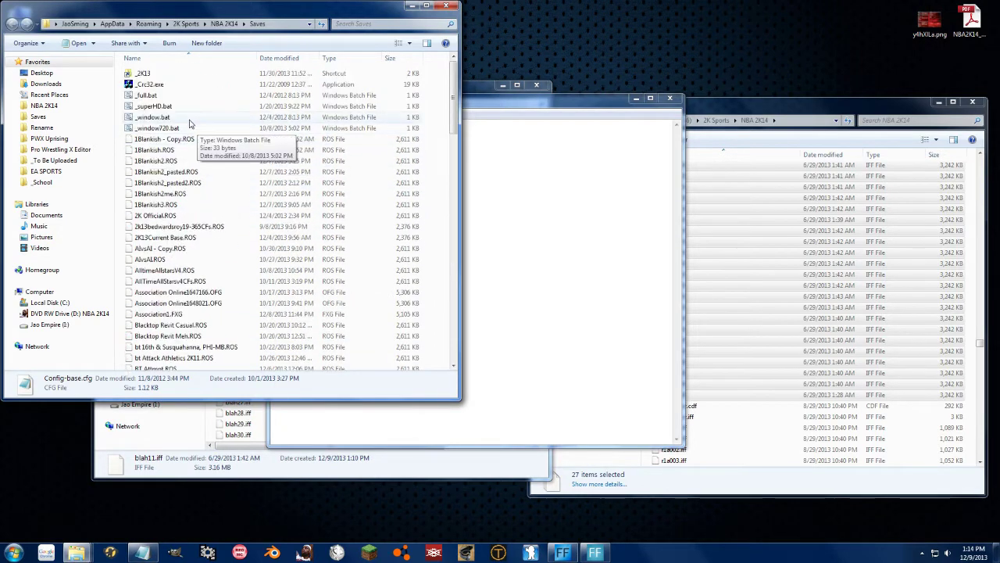
- Open _window.bat in Notepad, mark its source file name, and locate Config.cfg
{"action": "left_click", "coordinate": [153, 118]}
{"action": "right_click", "coordinate": [152, 118]}
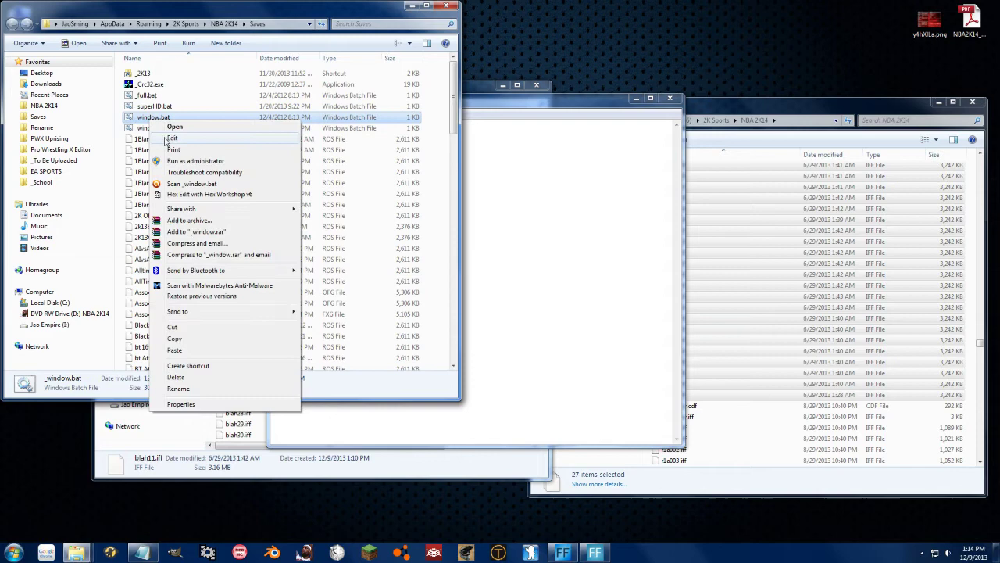
{"action": "left_click", "coordinate": [170, 138]}
{"action": "double_click", "coordinate": [315, 123]}
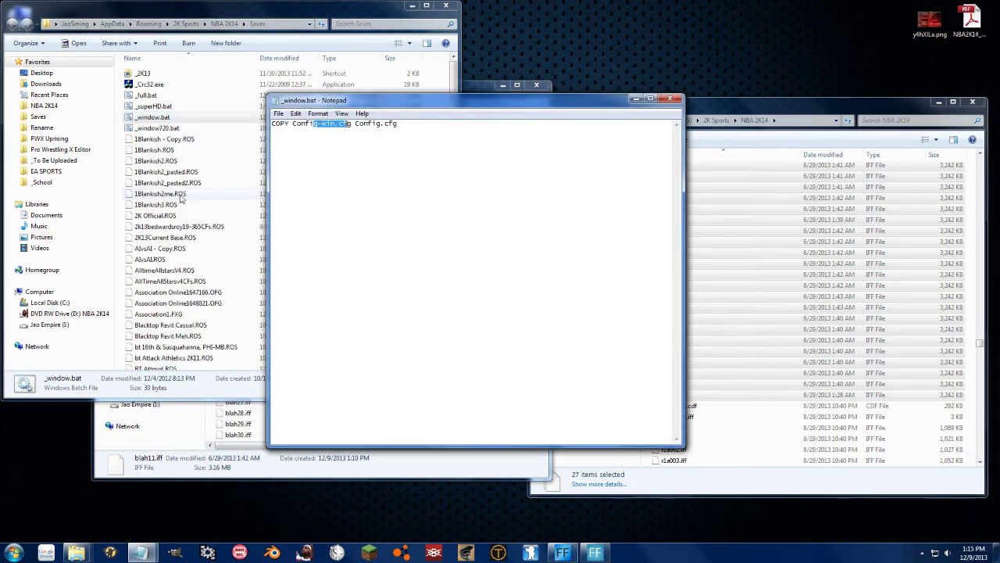
{"action": "left_click", "coordinate": [164, 193]}
{"action": "scroll", "coordinate": [178, 156], "scroll_direction": "down", "scroll_amount": 10}
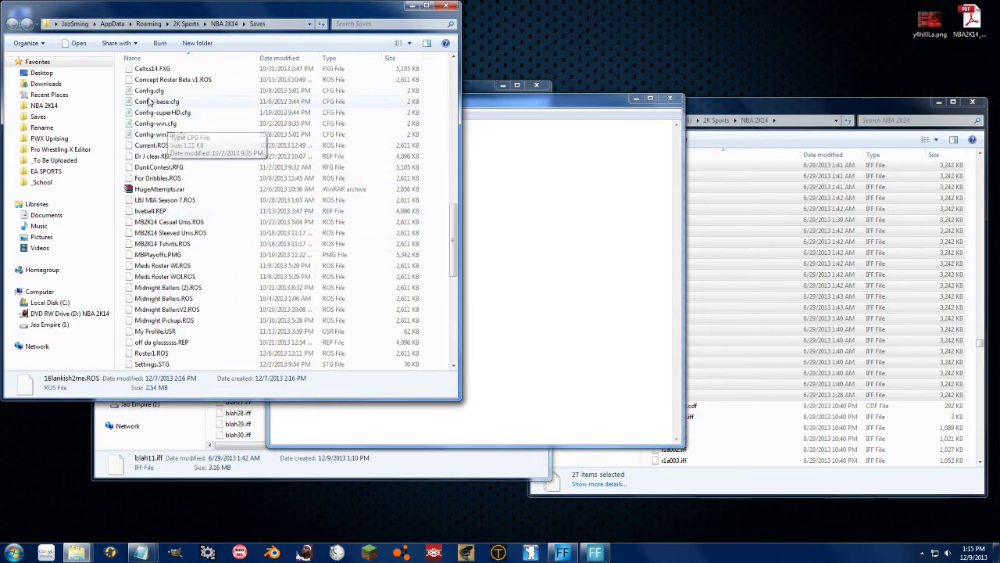
{"action": "left_click", "coordinate": [194, 92]}
- Add the line REN Config.cfg 1.cfg beneath the COPY line in the script
{"action": "left_click", "coordinate": [445, 5]}
{"action": "left_click", "coordinate": [464, 155]}
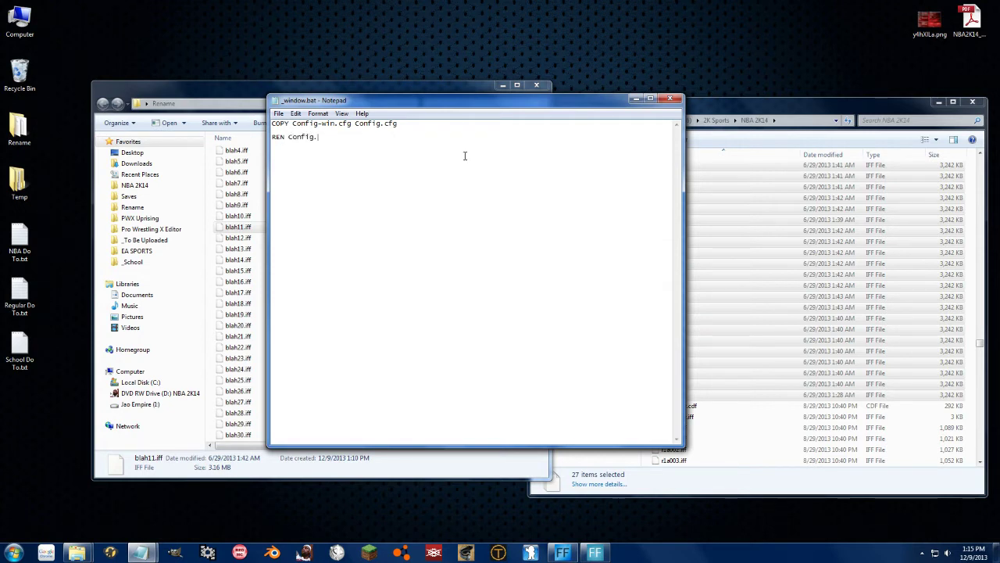
{"action": "type", "text": "cfg 1.cfg"}
- Save the script under the new name _window2.bat
{"action": "left_click", "coordinate": [278, 113]}
{"action": "left_click", "coordinate": [298, 161]}
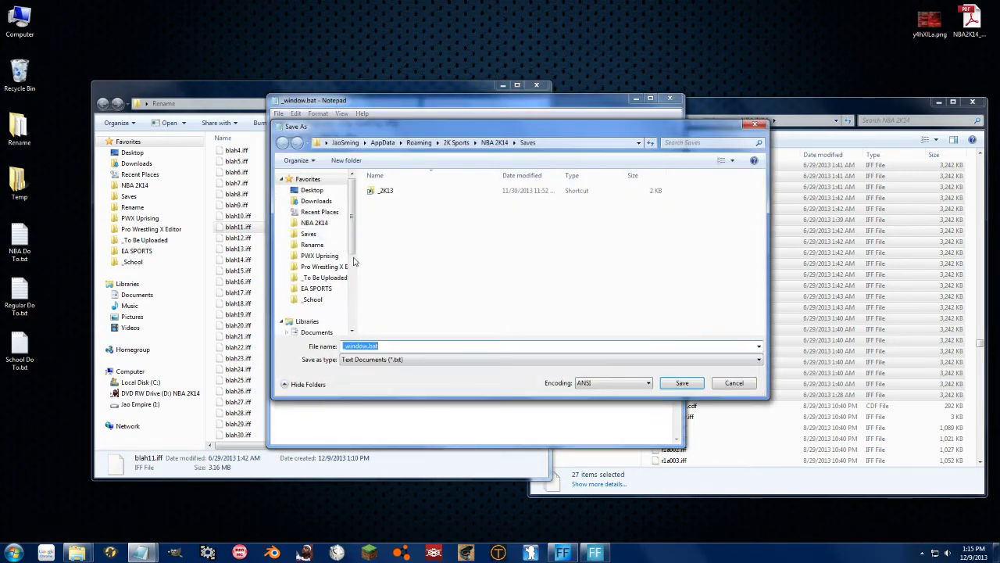
{"action": "left_click", "coordinate": [369, 346]}
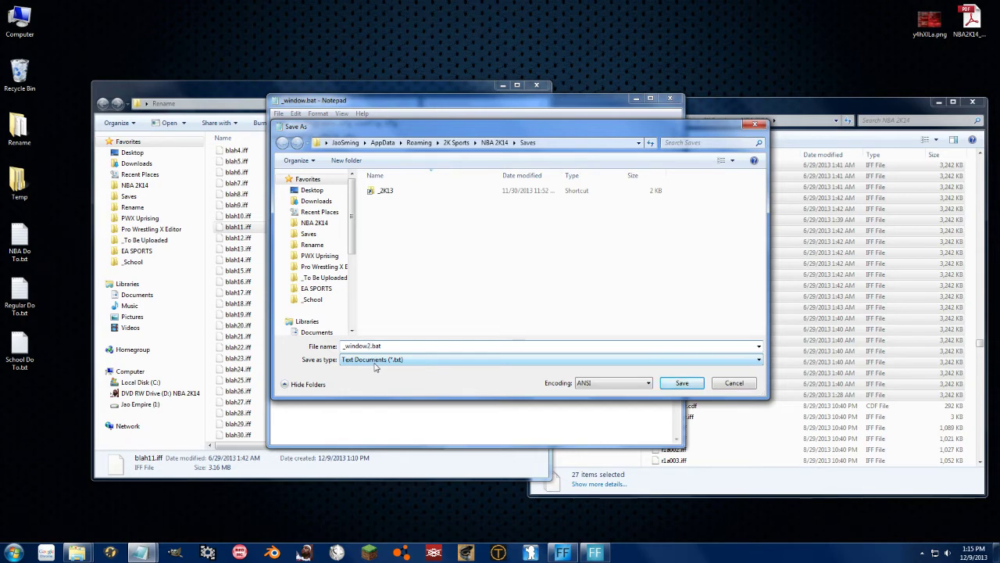
{"action": "key", "text": "Return"}
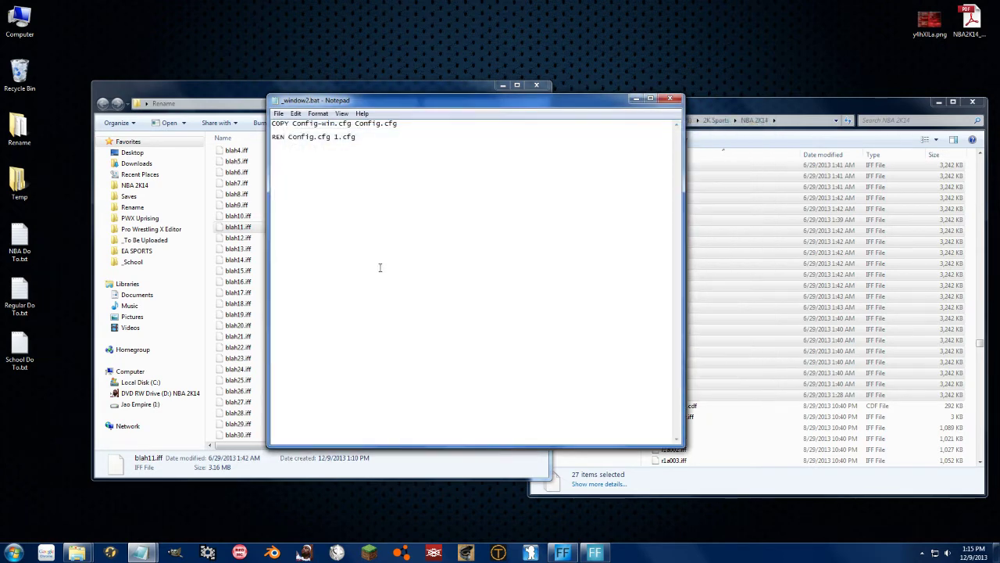
- Open the pinned Saves folder and select _window2.bat
{"action": "right_click", "coordinate": [77, 552]}
{"action": "left_click", "coordinate": [38, 339]}
{"action": "left_click", "coordinate": [179, 140]}
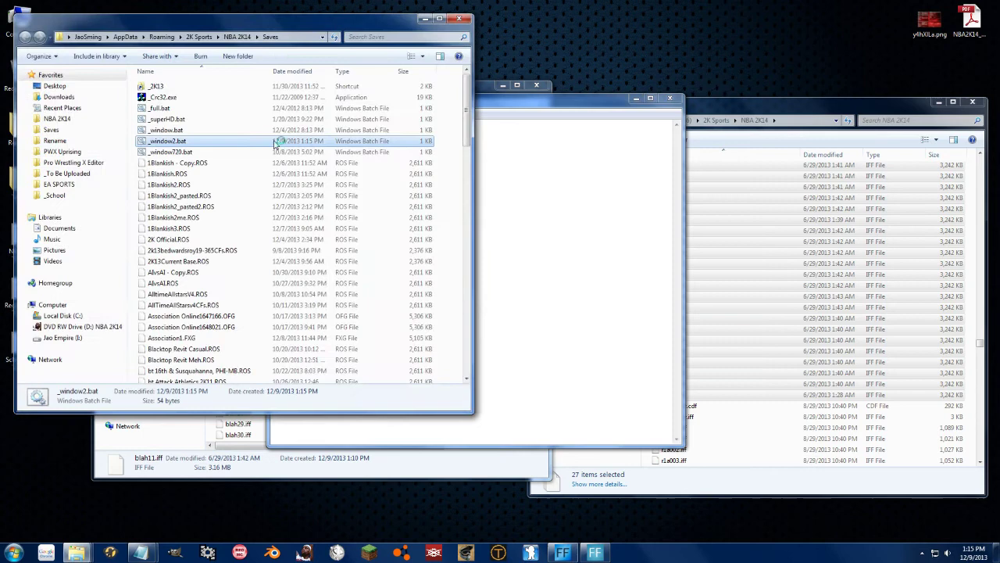
- Delete the blank line after the COPY line and save _window2.bat
{"action": "left_click", "coordinate": [530, 178]}
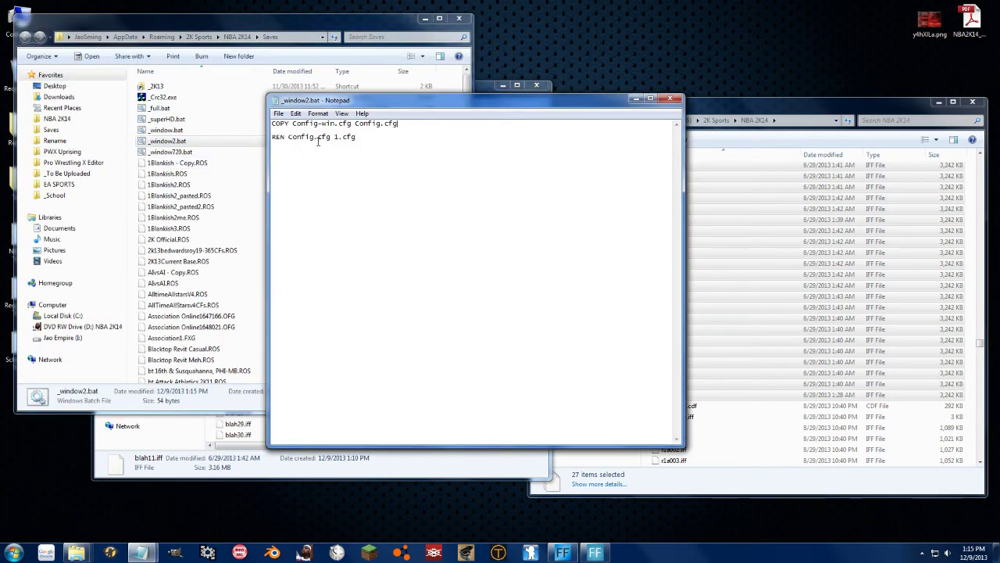
{"action": "key", "text": "Delete"}
{"action": "left_click", "coordinate": [278, 113]}
{"action": "left_click", "coordinate": [289, 144]}
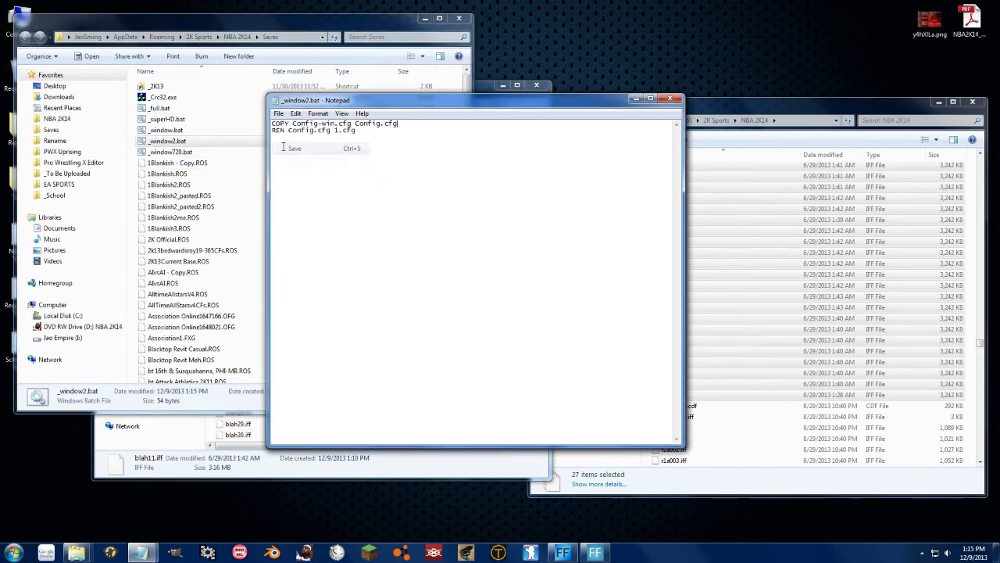
- Run _window2.bat from the Saves folder to create 1.cfg with the 1600×900 windowed settings
{"action": "left_click", "coordinate": [219, 198]}
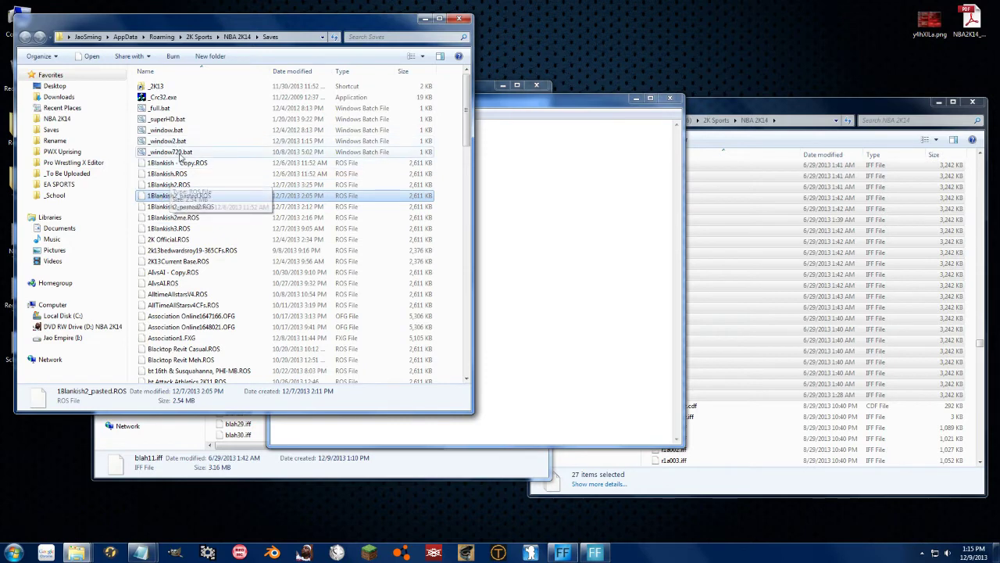
{"action": "left_click", "coordinate": [178, 142]}
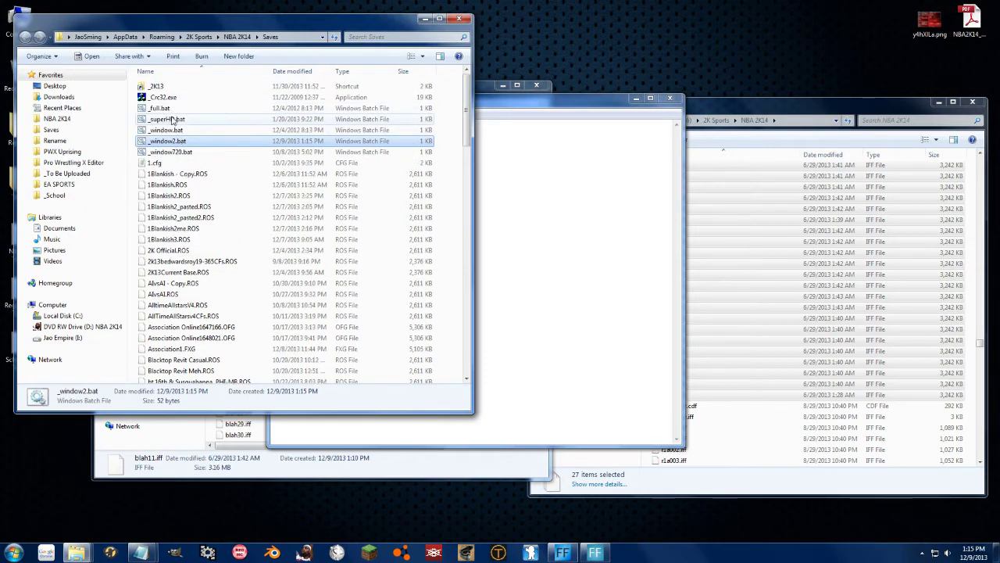
{"action": "double_click", "coordinate": [168, 163]}
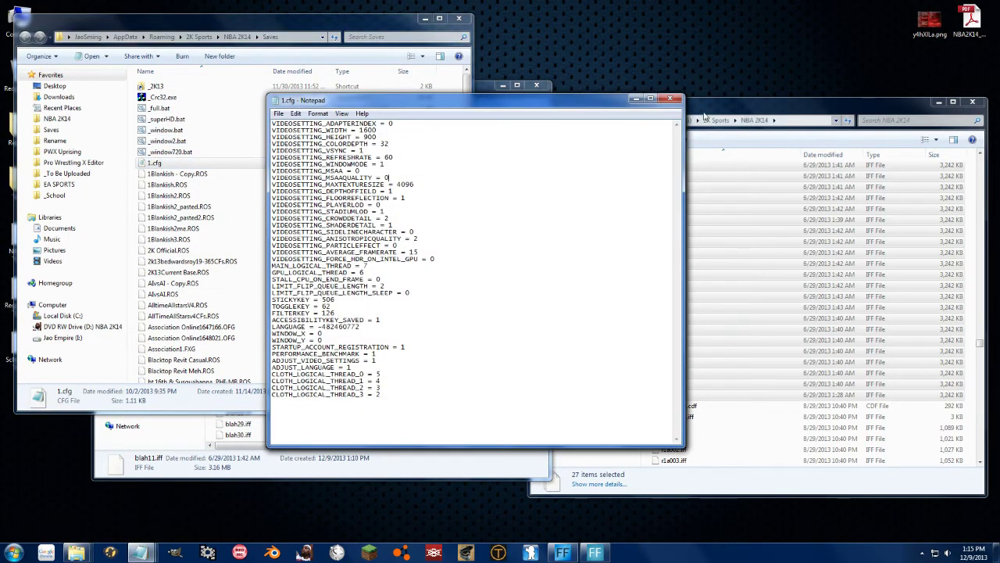
{"action": "left_click", "coordinate": [670, 98]}
- Compare the details of Config-base.cfg and the new 1.cfg, then open the Start menu
{"action": "left_click", "coordinate": [168, 239]}
{"action": "scroll", "coordinate": [285, 254], "scroll_direction": "down", "scroll_amount": 8}
{"action": "scroll", "coordinate": [286, 254], "scroll_direction": "down", "scroll_amount": 5}
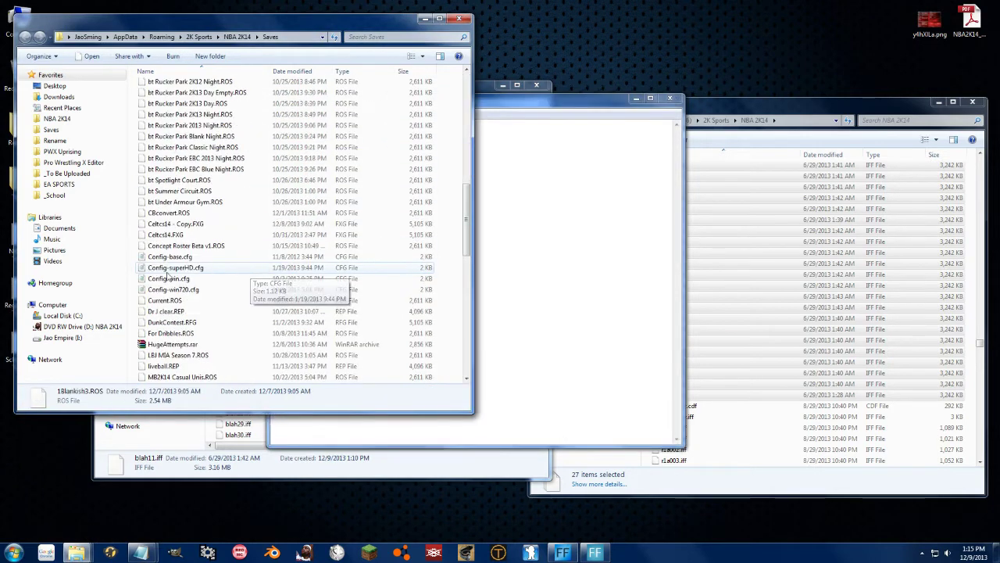
{"action": "left_click", "coordinate": [226, 257]}
{"action": "scroll", "coordinate": [263, 224], "scroll_direction": "up", "scroll_amount": 7}
{"action": "scroll", "coordinate": [263, 224], "scroll_direction": "up", "scroll_amount": 6}
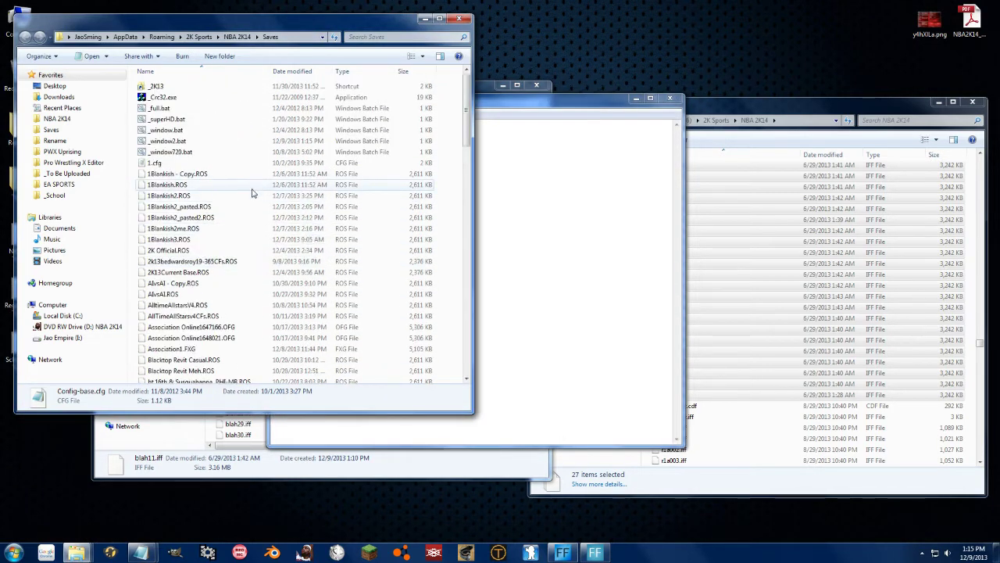
{"action": "left_click", "coordinate": [180, 163]}
{"action": "left_click", "coordinate": [571, 193]}
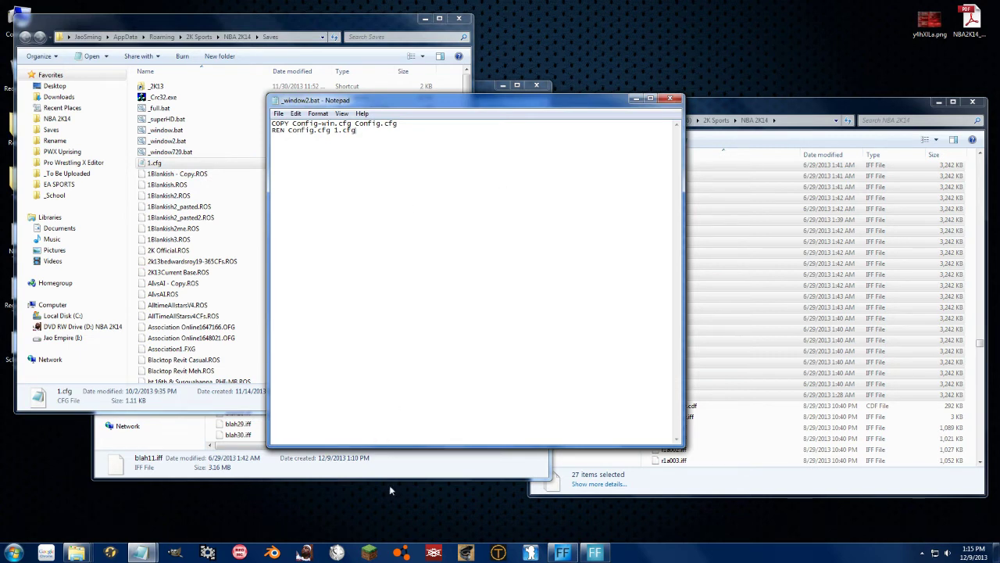
{"action": "left_click", "coordinate": [13, 552]}
- Start OpenOffice Calc, enter REN in B2 and fill it down column B
{"action": "left_click", "coordinate": [47, 327]}
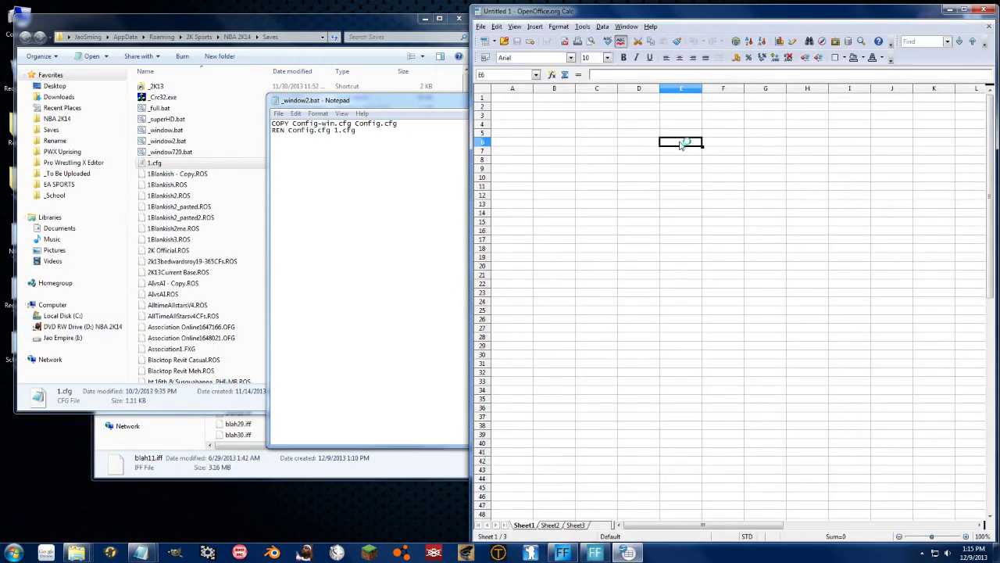
{"action": "left_click", "coordinate": [555, 107]}
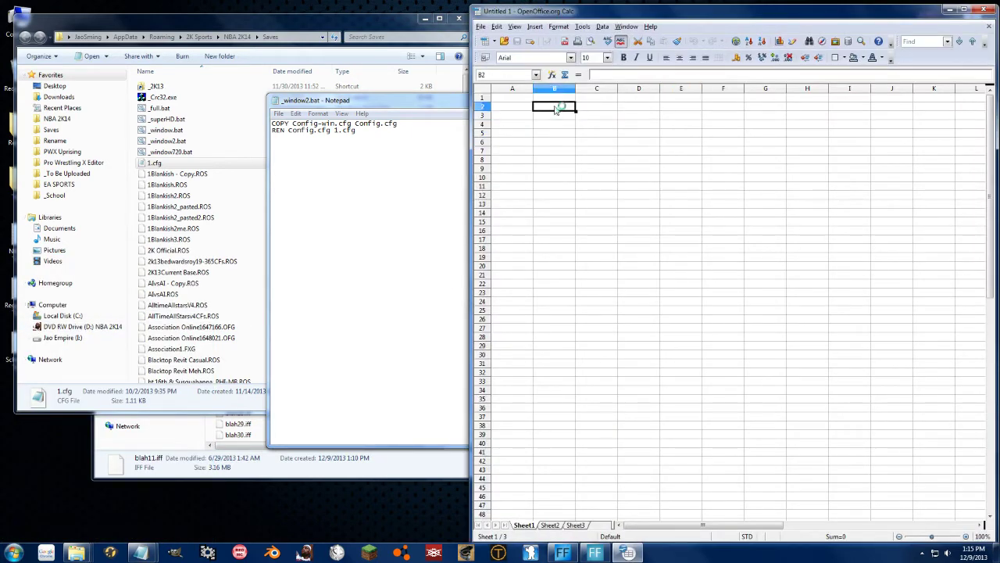
{"action": "type", "text": "REN"}
{"action": "key", "text": "Return"}
{"action": "left_click", "coordinate": [556, 107]}
{"action": "left_click_drag", "start_coordinate": [575, 114], "coordinate": [569, 325]}
{"action": "left_click", "coordinate": [596, 174]}
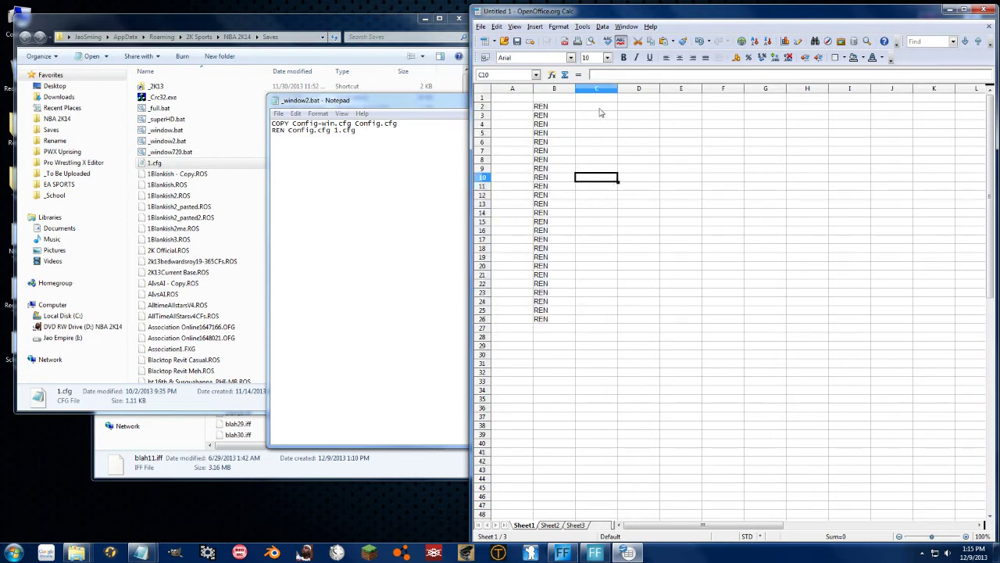
- Enter config1 in C2 and fill config1 through config25 down column C
{"action": "left_click", "coordinate": [598, 98]}
{"action": "left_click", "coordinate": [598, 109]}
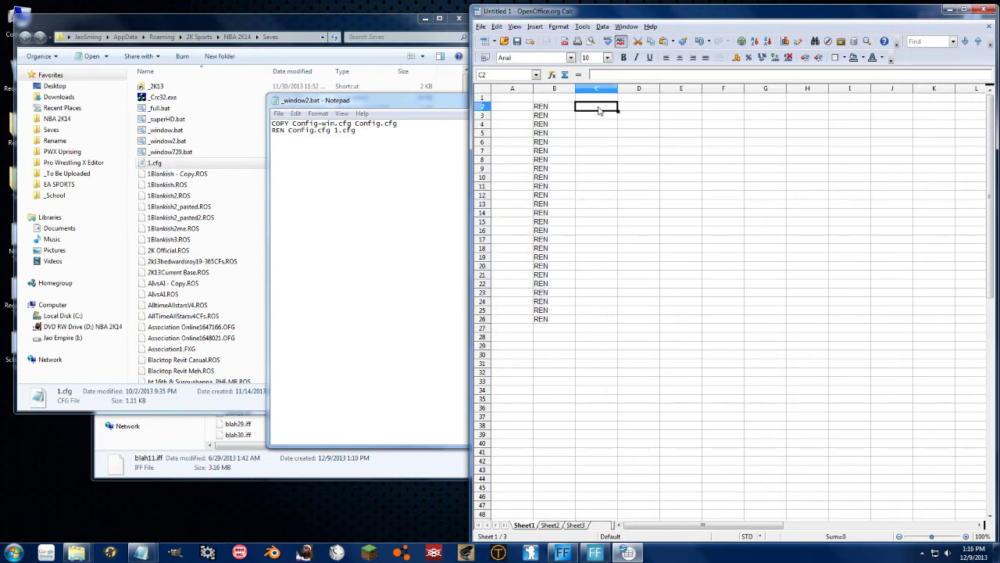
{"action": "type", "text": "coni"}
{"action": "type", "text": "fig"}
{"action": "type", "text": "1"}
{"action": "key", "text": "Return"}
{"action": "left_click", "coordinate": [599, 108]}
{"action": "left_click_drag", "start_coordinate": [618, 110], "coordinate": [615, 320]}
{"action": "left_click", "coordinate": [638, 354]}
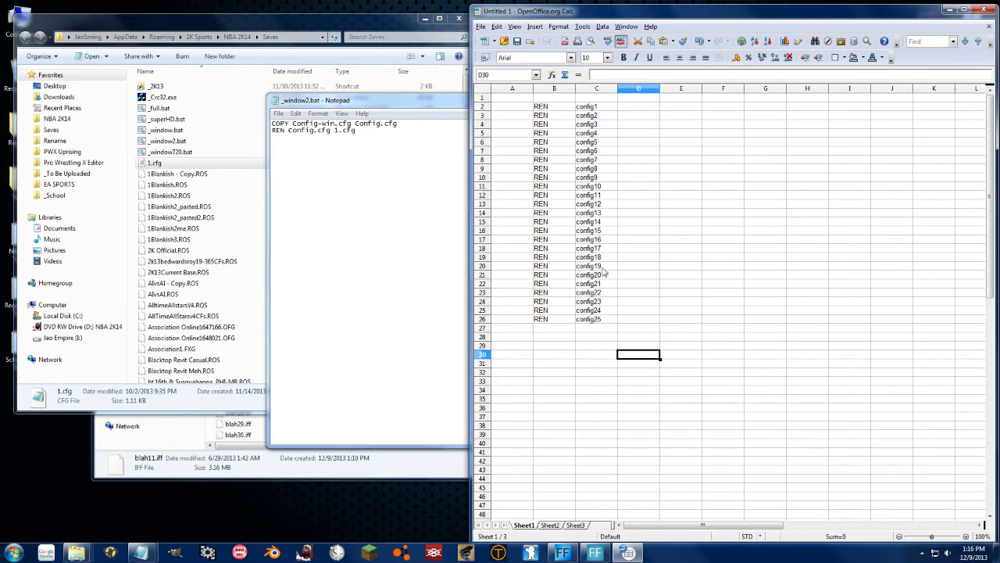
- Change C2 to uh000, fill uh000–uh031 down to row 33, and extend REN to B33
{"action": "left_click", "coordinate": [589, 108]}
{"action": "type", "text": "uhoh"}
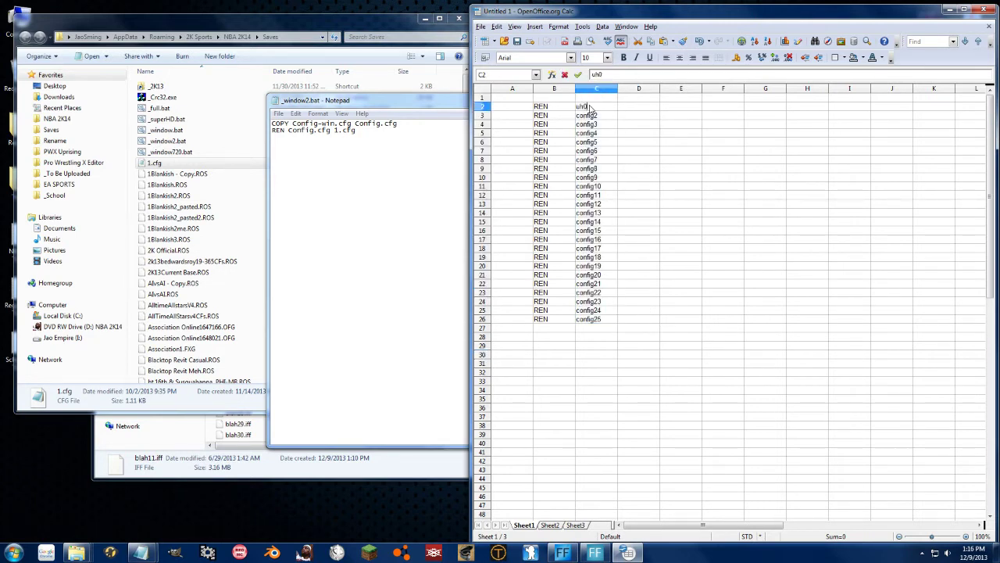
{"action": "key", "text": "Return"}
{"action": "left_click", "coordinate": [590, 107]}
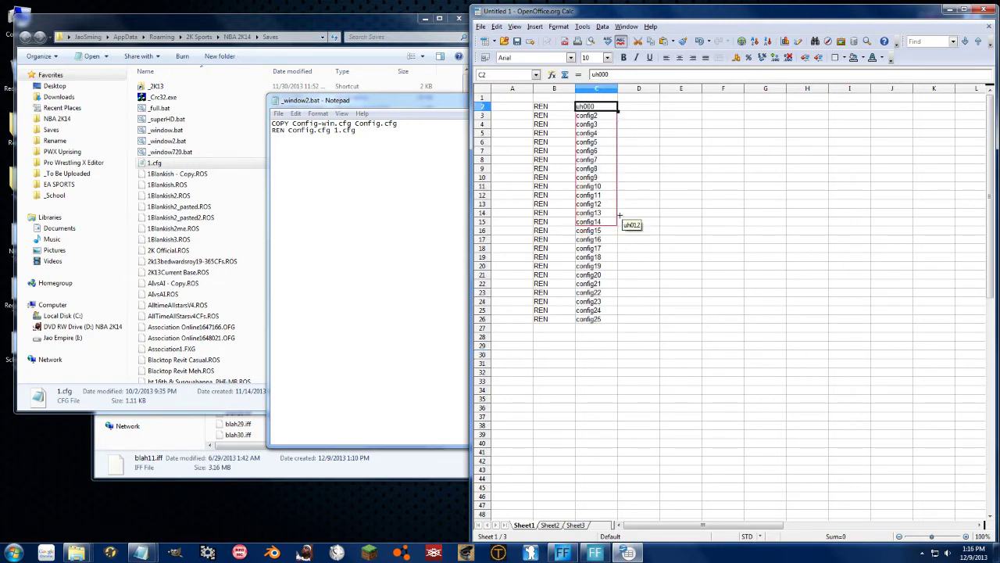
{"action": "left_click_drag", "start_coordinate": [617, 110], "coordinate": [613, 383]}
{"action": "left_click", "coordinate": [556, 319]}
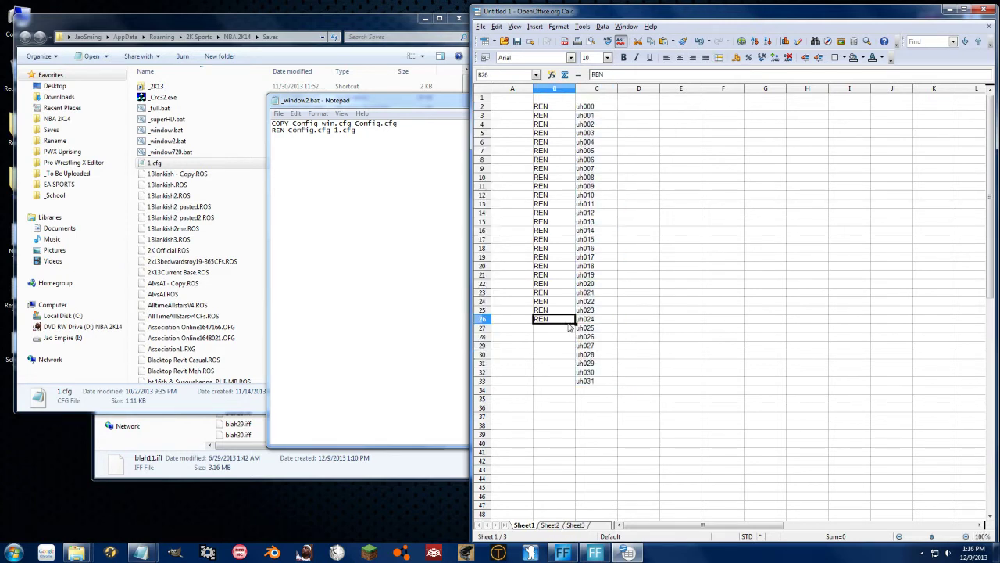
{"action": "left_click_drag", "start_coordinate": [575, 323], "coordinate": [579, 382]}
{"action": "left_click", "coordinate": [661, 386]}
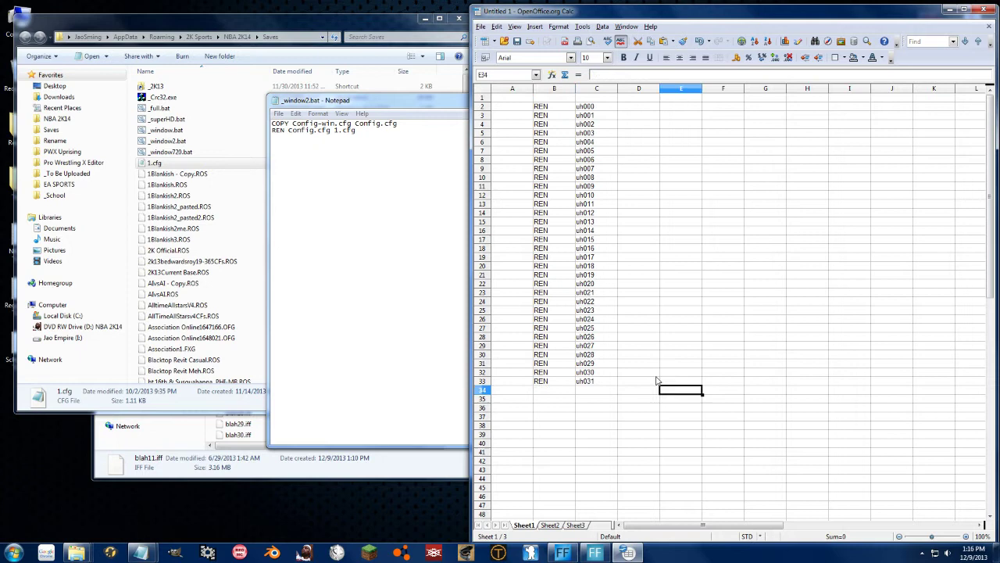
- Fill .iff from D2 to D33 and fill the spacer column E down to row 33
{"action": "left_click", "coordinate": [622, 109]}
{"action": "type", "text": ".iff"}
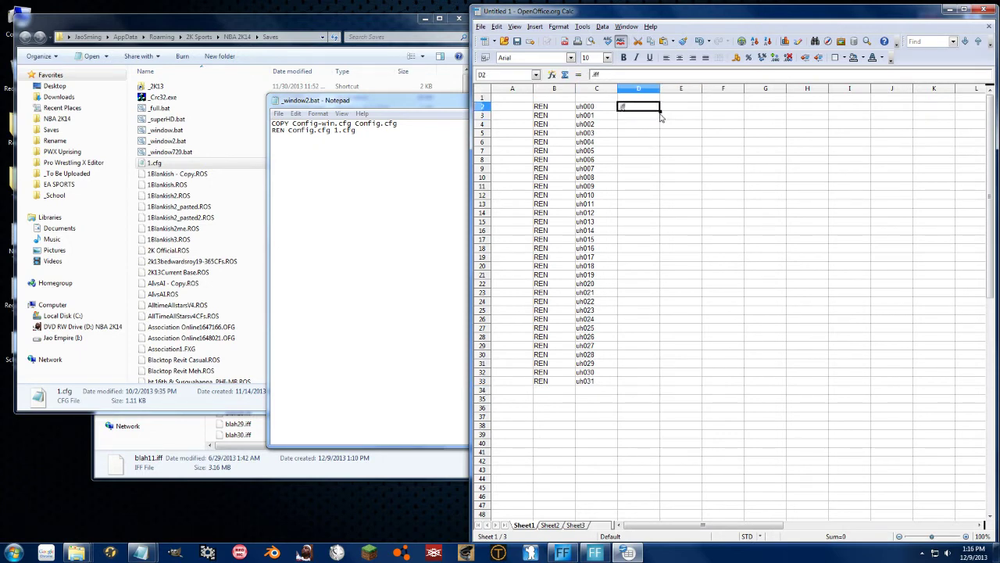
{"action": "left_click_drag", "start_coordinate": [658, 119], "coordinate": [660, 385]}
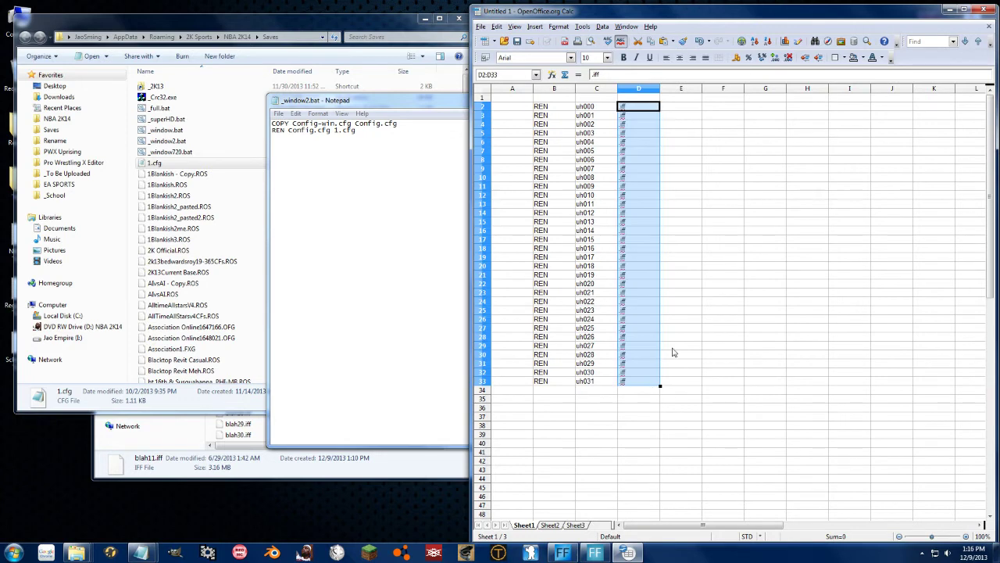
{"action": "left_click", "coordinate": [688, 112]}
{"action": "double_click", "coordinate": [688, 111]}
{"action": "key", "text": "Escape"}
{"action": "double_click", "coordinate": [686, 107]}
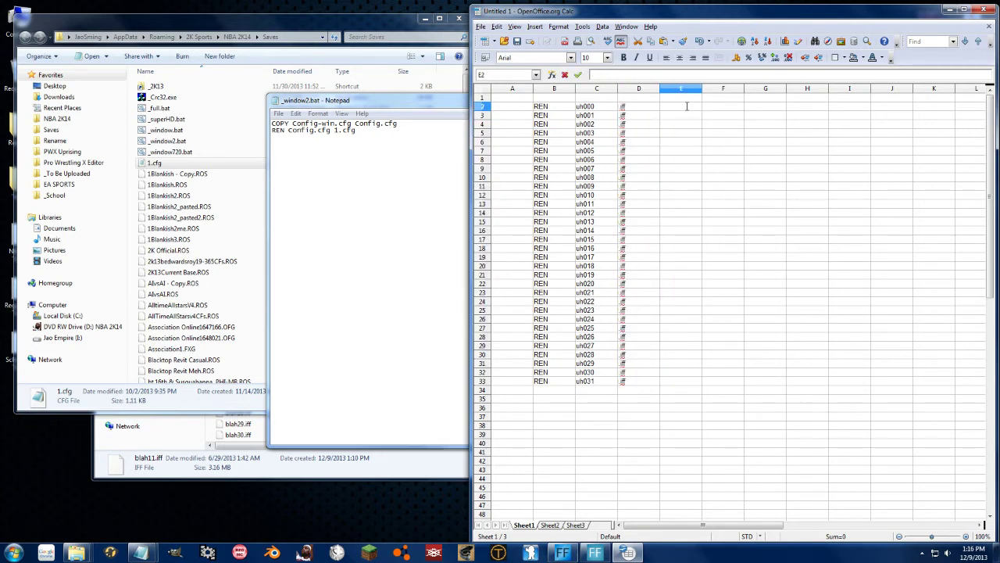
{"action": "key", "text": "Escape"}
{"action": "left_click_drag", "start_coordinate": [701, 110], "coordinate": [708, 384]}
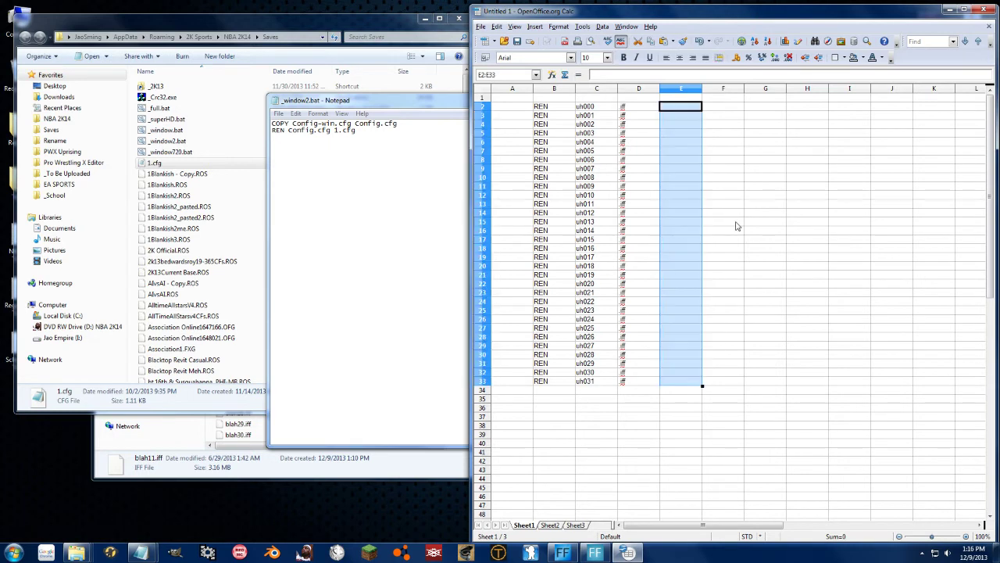
- Enter r1h000 in F2 and fill r1h000 through r1h031 down to F33
{"action": "left_click", "coordinate": [735, 107]}
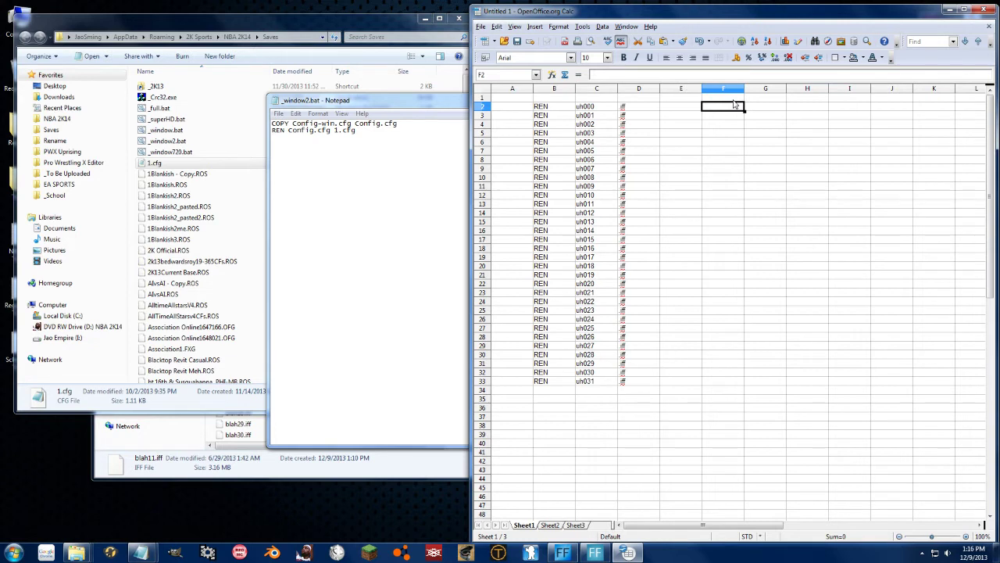
{"action": "type", "text": "r1h"}
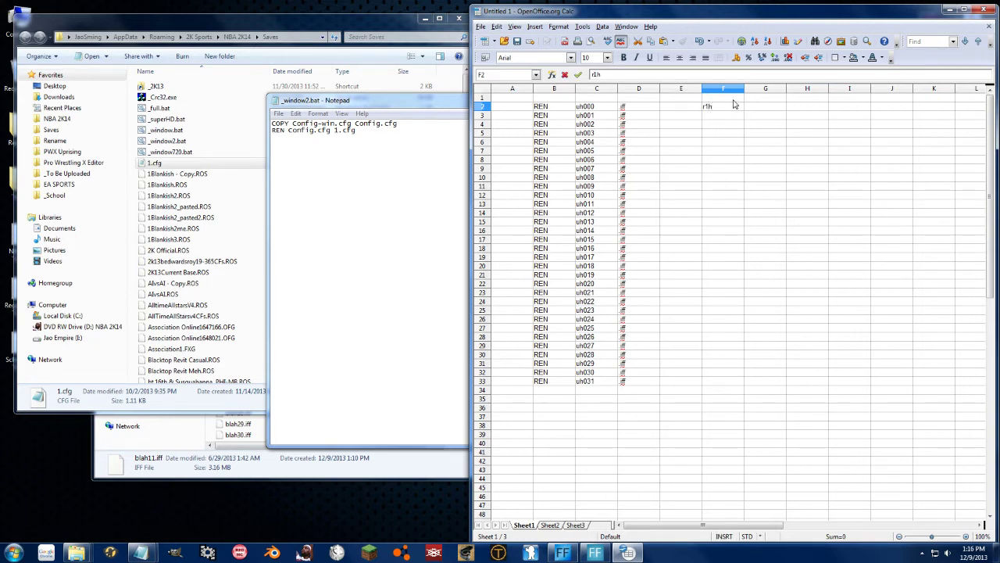
{"action": "type", "text": "000"}
{"action": "key", "text": "Return"}
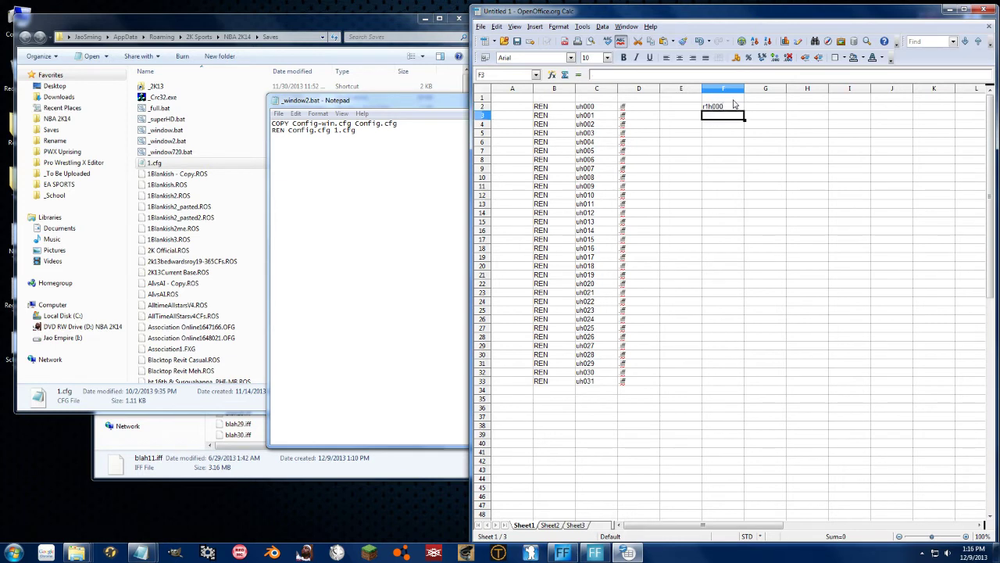
{"action": "key", "text": "Up"}
{"action": "left_click_drag", "start_coordinate": [743, 111], "coordinate": [746, 384]}
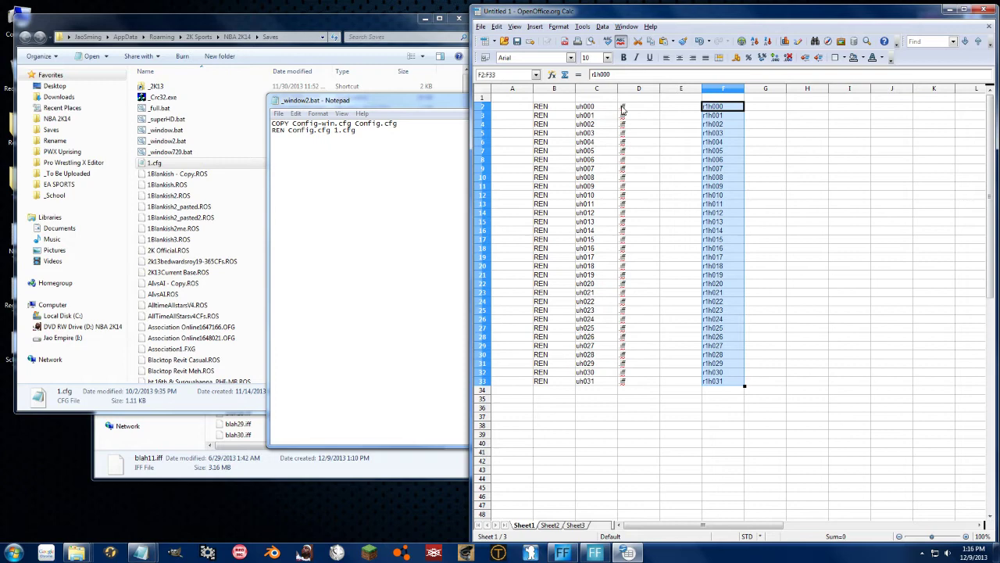
- Copy the .iff cells from column D into column G and select the block B2:G33
{"action": "left_click_drag", "start_coordinate": [623, 110], "coordinate": [627, 383]}
{"action": "key", "text": "ctrl+c"}
{"action": "left_click", "coordinate": [759, 109]}
{"action": "key", "text": "ctrl+v"}
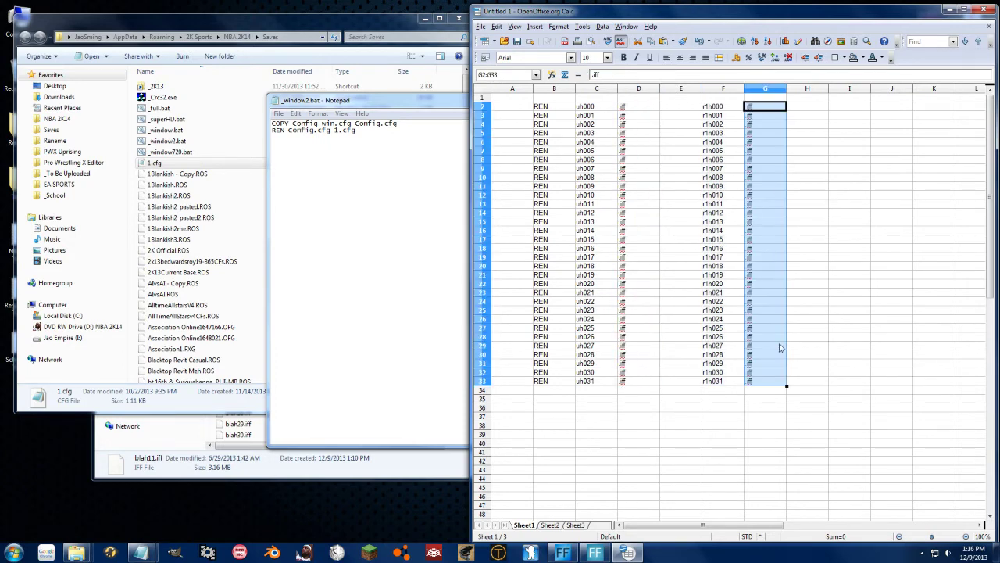
{"action": "left_click", "coordinate": [793, 382]}
{"action": "left_click", "coordinate": [764, 383]}
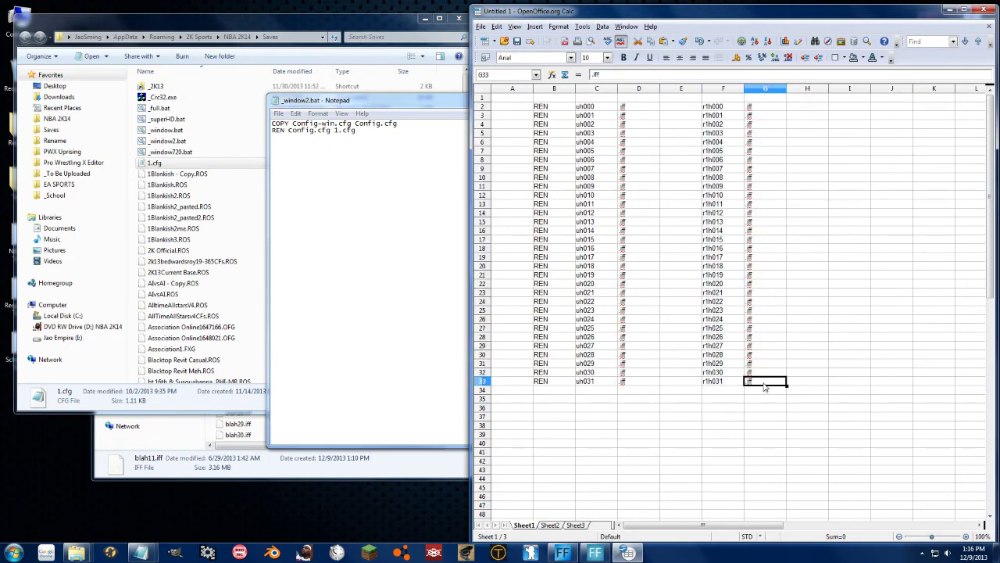
{"action": "left_click_drag", "start_coordinate": [765, 387], "coordinate": [539, 108]}
- Replace the whole _window2.bat text with the copied REN lines from Calc
{"action": "left_click", "coordinate": [358, 165]}
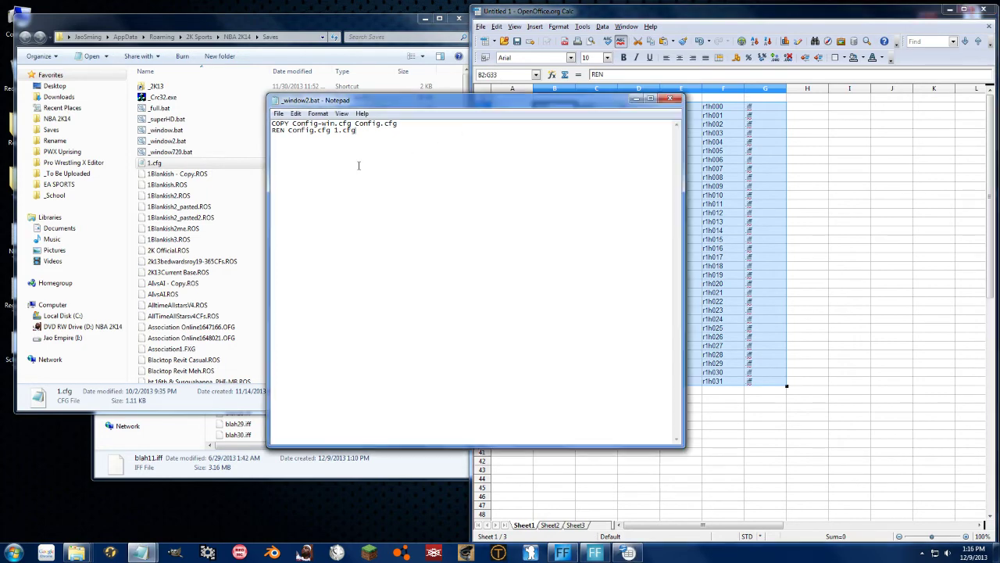
{"action": "key", "text": "ctrl+a"}
{"action": "key", "text": "ctrl+v"}
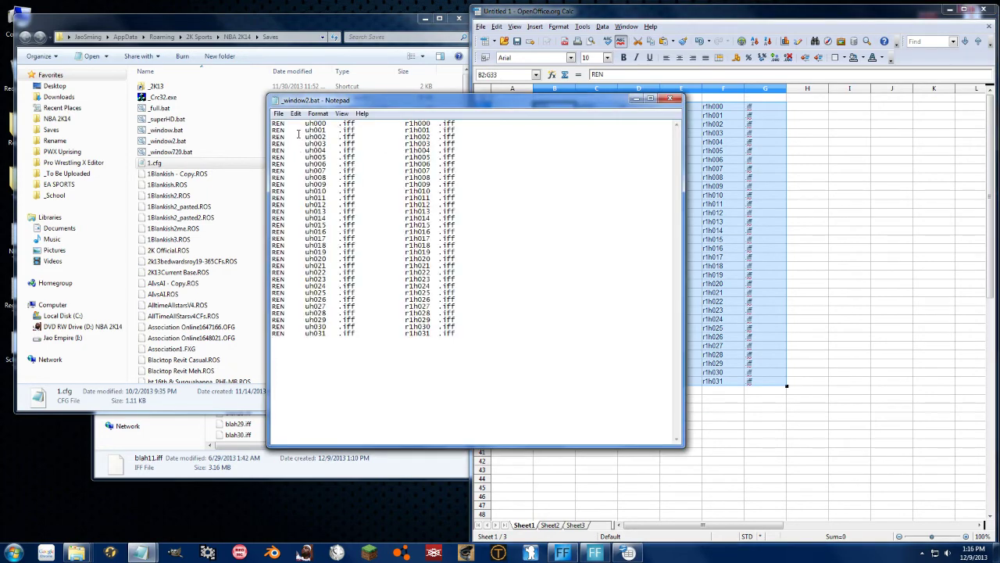
- Replace every tab gap in the script with a space
{"action": "left_click_drag", "start_coordinate": [305, 124], "coordinate": [285, 123]}
{"action": "left_click_drag", "start_coordinate": [328, 100], "coordinate": [415, 127]}
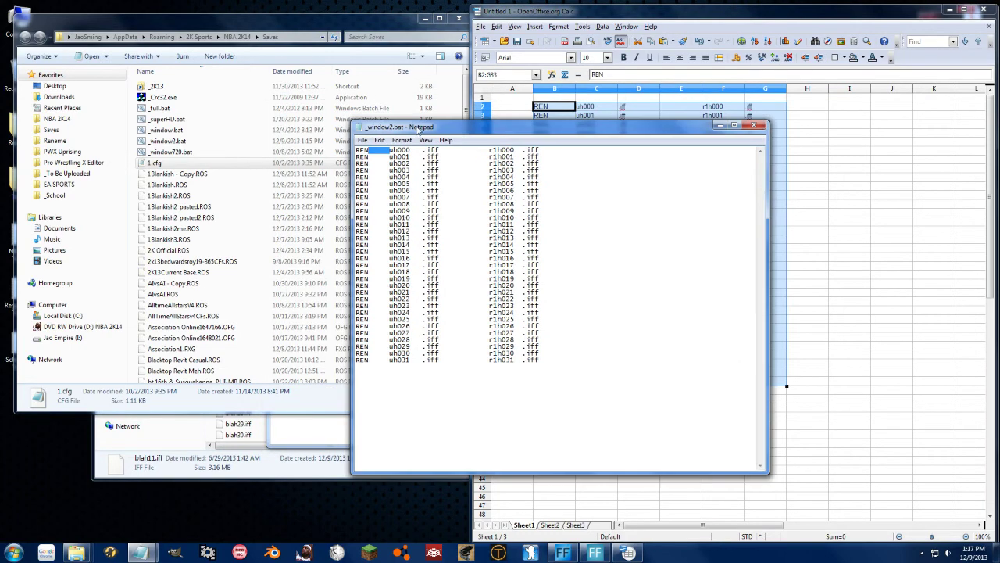
{"action": "key", "text": "ctrl+h"}
{"action": "key", "text": "ctrl+v"}
{"action": "left_click", "coordinate": [461, 223]}
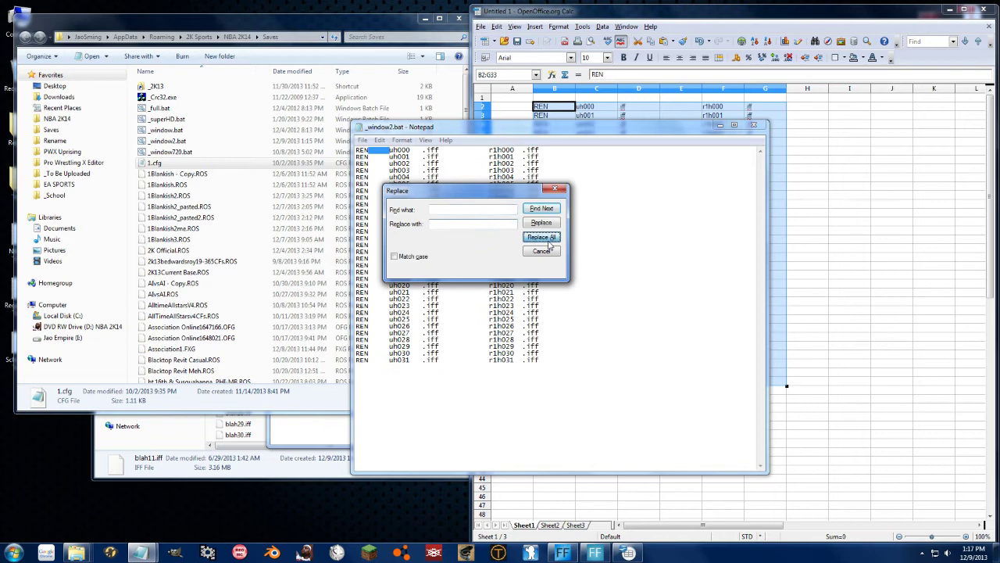
{"action": "left_click", "coordinate": [542, 237]}
{"action": "left_click", "coordinate": [555, 189]}
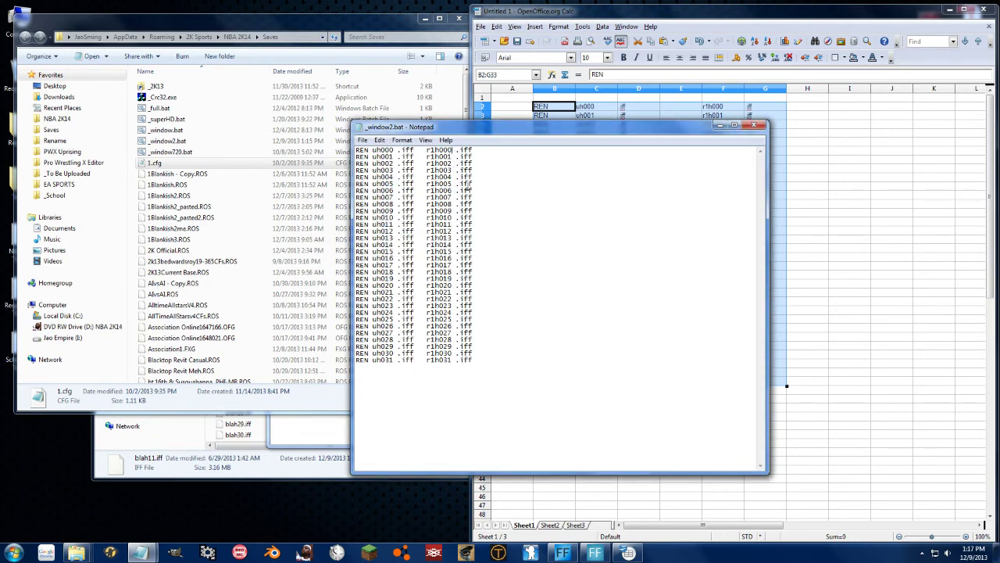
- Remove the extra space before .iff on the first few lines
{"action": "key", "text": "Delete"}
{"action": "key", "text": "Down"}
{"action": "key", "text": "Delete"}
{"action": "key", "text": "Down"}
{"action": "key", "text": "Delete"}
{"action": "key", "text": "Down"}
{"action": "key", "text": "Delete"}
{"action": "key", "text": "Down"}
{"action": "key", "text": "Delete"}
{"action": "key", "text": "Down"}
{"action": "key", "text": "Delete"}
{"action": "key", "text": "Down"}
{"action": "key", "text": "Delete"}
{"action": "key", "text": "Down"}
{"action": "key", "text": "Delete"}
{"action": "key", "text": "Down"}
{"action": "key", "text": "Delete"}
{"action": "key", "text": "Down"}
{"action": "key", "text": "Delete"}
{"action": "key", "text": "Down"}
{"action": "key", "text": "Delete"}
{"action": "key", "text": "Down"}
{"action": "key", "text": "Delete"}
{"action": "key", "text": "Down"}
{"action": "key", "text": "Delete"}
{"action": "key", "text": "Down"}
{"action": "key", "text": "Delete"}
{"action": "key", "text": "Down"}
{"action": "key", "text": "Delete"}
{"action": "key", "text": "Down"}
{"action": "key", "text": "Delete"}
{"action": "key", "text": "Down"}
{"action": "key", "text": "Delete"}
{"action": "key", "text": "Down"}
{"action": "key", "text": "Delete"}
{"action": "key", "text": "Down"}
{"action": "key", "text": "Delete"}
{"action": "key", "text": "Down"}
{"action": "key", "text": "Delete"}
{"action": "key", "text": "Down"}
{"action": "key", "text": "Delete"}
{"action": "key", "text": "Down"}
{"action": "key", "text": "Delete"}
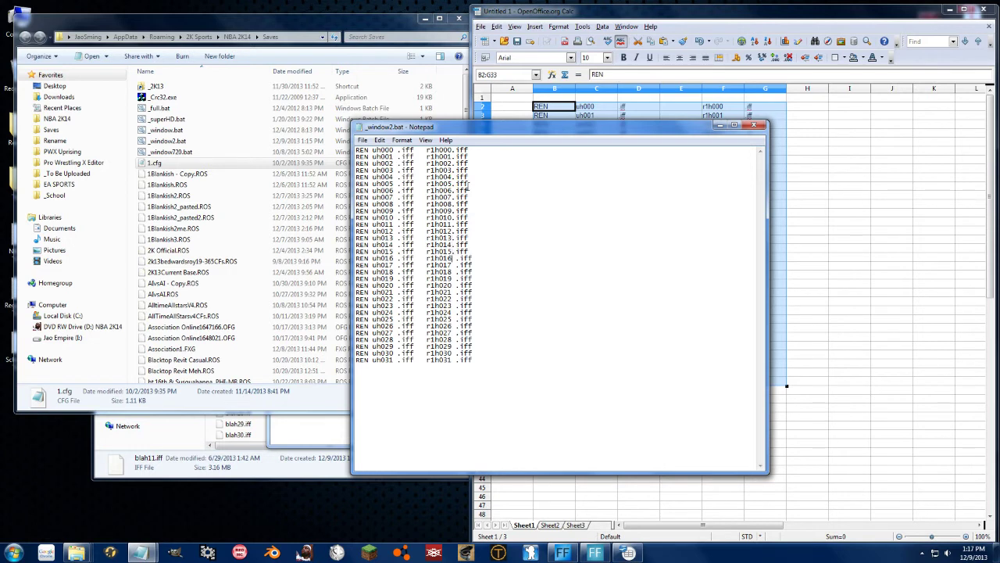
{"action": "key", "text": "Down"}
{"action": "key", "text": "Delete"}
{"action": "key", "text": "Down"}
{"action": "key", "text": "Delete"}
{"action": "key", "text": "Down"}
{"action": "key", "text": "Delete"}
{"action": "key", "text": "Up"}
- Add a single space before .iff on each remaining line, working upward
{"action": "key", "text": "space"}
{"action": "key", "text": "Up"}
{"action": "key", "text": "Left"}
{"action": "key", "text": "space"}
{"action": "key", "text": "Up"}
{"action": "key", "text": "Left"}
{"action": "key", "text": "space"}
{"action": "key", "text": "Up"}
{"action": "key", "text": "Left"}
{"action": "key", "text": "space"}
{"action": "key", "text": "Up"}
{"action": "key", "text": "Left"}
{"action": "key", "text": "space"}
{"action": "key", "text": "Up"}
{"action": "key", "text": "Left"}
{"action": "key", "text": "space"}
{"action": "key", "text": "Up"}
{"action": "key", "text": "Left"}
{"action": "key", "text": "space"}
{"action": "key", "text": "Up"}
{"action": "key", "text": "Left"}
{"action": "key", "text": "space"}
{"action": "key", "text": "Up"}
{"action": "key", "text": "Left"}
{"action": "key", "text": "space"}
{"action": "key", "text": "Up"}
{"action": "key", "text": "Left"}
{"action": "key", "text": "space"}
{"action": "key", "text": "Up"}
{"action": "key", "text": "Left"}
{"action": "key", "text": "space"}
{"action": "key", "text": "Up"}
{"action": "key", "text": "Left"}
{"action": "key", "text": "space"}
{"action": "key", "text": "Up"}
{"action": "key", "text": "Left"}
{"action": "key", "text": "space"}
{"action": "key", "text": "Up"}
{"action": "key", "text": "Left"}
{"action": "key", "text": "space"}
{"action": "key", "text": "Up"}
{"action": "key", "text": "Left"}
{"action": "key", "text": "space"}
{"action": "key", "text": "Up"}
{"action": "key", "text": "Left"}
{"action": "key", "text": "space"}
{"action": "key", "text": "Up"}
{"action": "key", "text": "Left"}
{"action": "key", "text": "space"}
{"action": "key", "text": "Up"}
{"action": "key", "text": "Left"}
{"action": "key", "text": "space"}
{"action": "key", "text": "Up"}
{"action": "key", "text": "Left"}
{"action": "key", "text": "space"}
{"action": "key", "text": "Up"}
{"action": "key", "text": "Left"}
{"action": "key", "text": "space"}
{"action": "key", "text": "Up"}
{"action": "key", "text": "Left"}
{"action": "key", "text": "space"}
{"action": "key", "text": "Up"}
{"action": "key", "text": "Left"}
{"action": "key", "text": "space"}
{"action": "key", "text": "Up"}
{"action": "key", "text": "Left"}
{"action": "key", "text": "space"}
{"action": "key", "text": "Up"}
{"action": "key", "text": "Left"}
{"action": "key", "text": "space"}
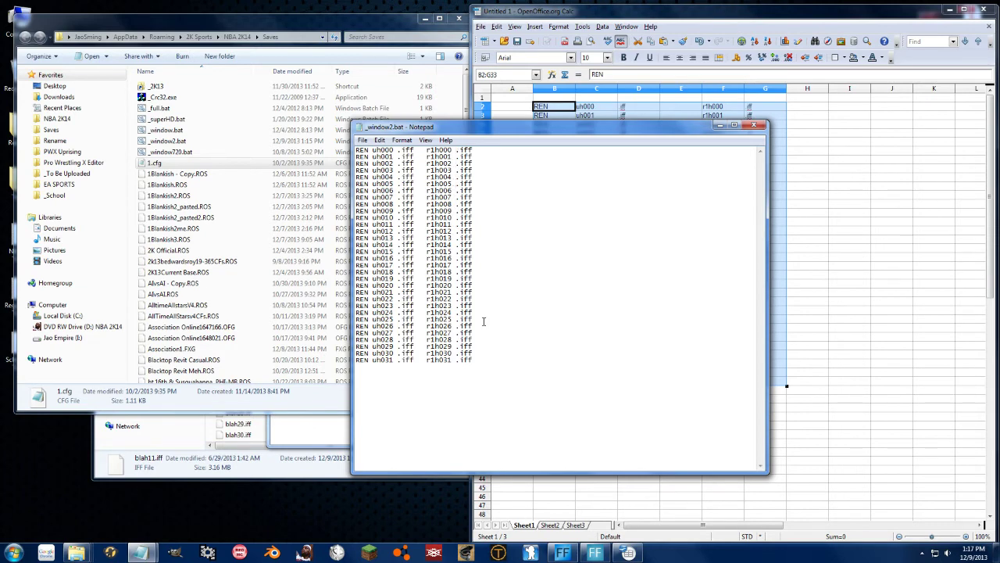
- Replace every ' .' in the script with nothing
{"action": "key", "text": "ctrl+h"}
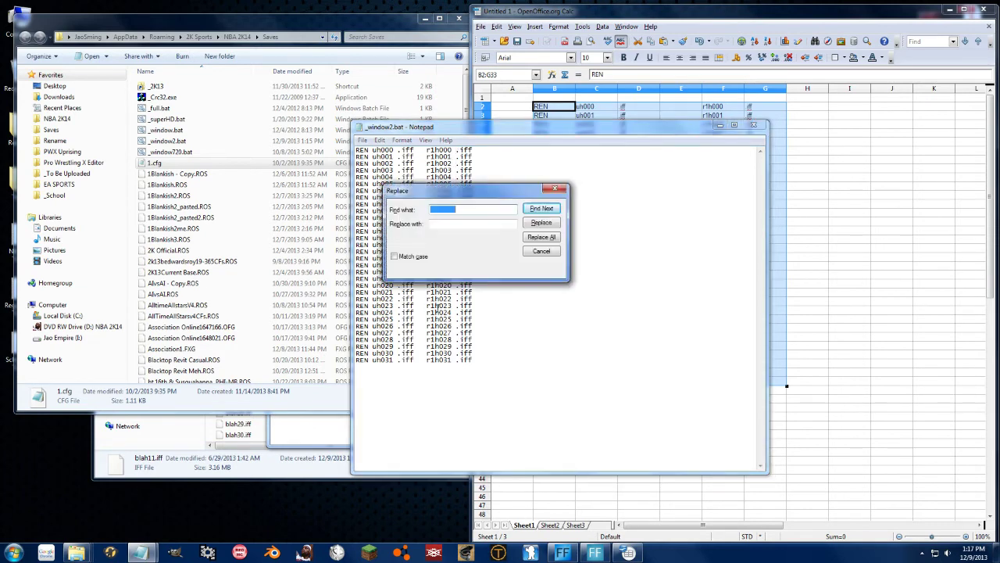
{"action": "type", "text": "."}
{"action": "left_click", "coordinate": [470, 224]}
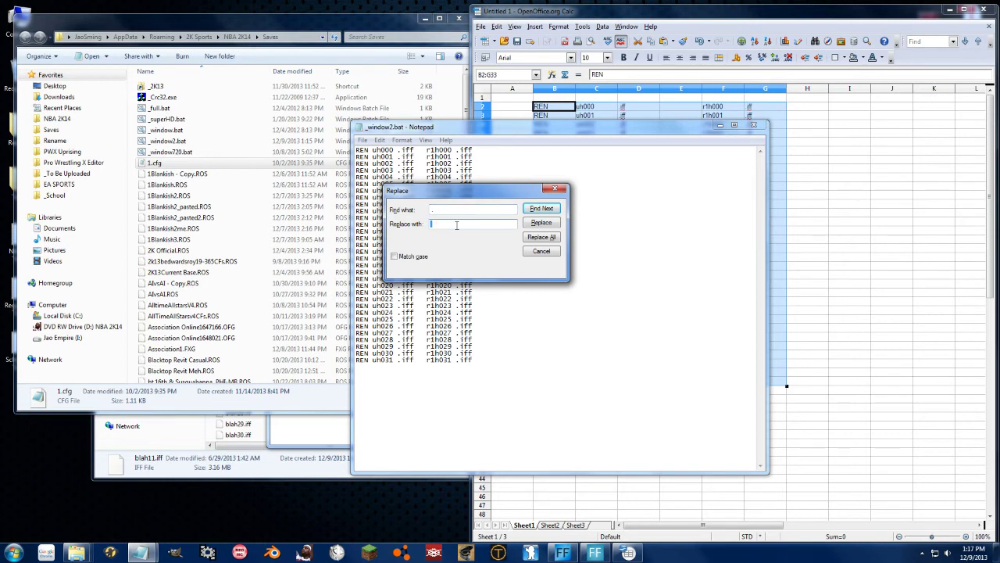
{"action": "left_click", "coordinate": [541, 237]}
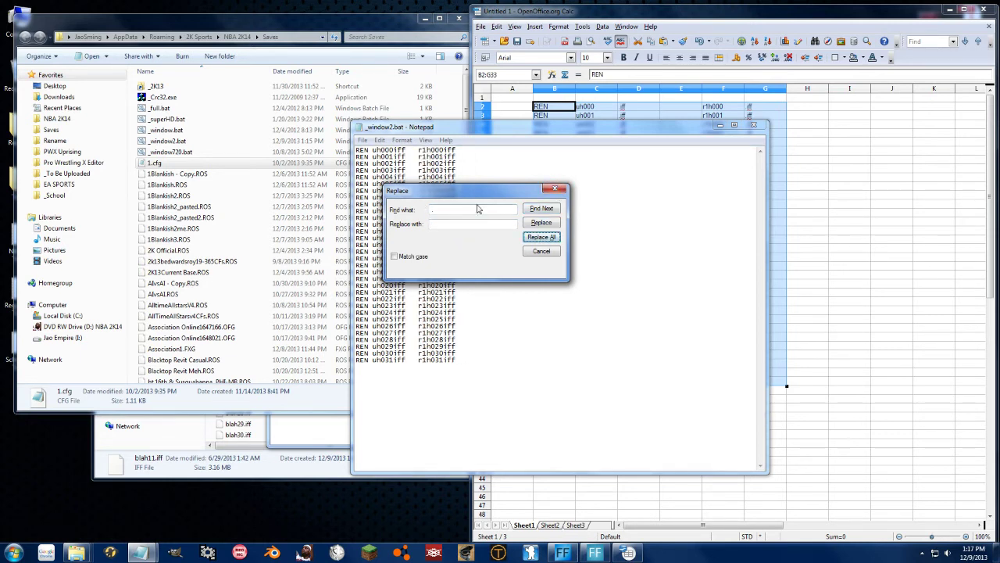
- Replace every 'iff' with '.iff' throughout the script
{"action": "left_click_drag", "start_coordinate": [469, 209], "coordinate": [384, 215]}
{"action": "type", "text": "iff"}
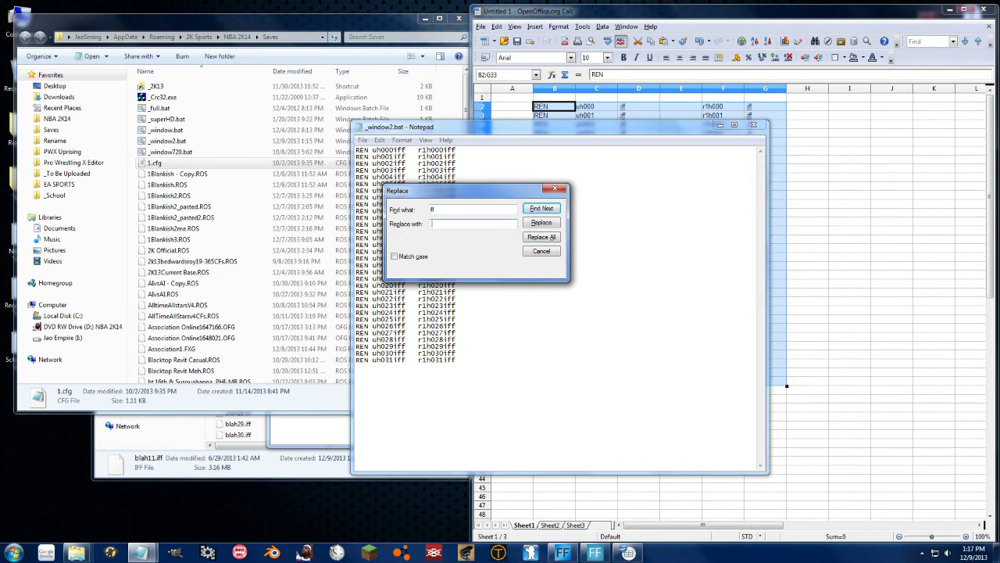
{"action": "type", "text": ".iff"}
{"action": "left_click", "coordinate": [541, 236]}
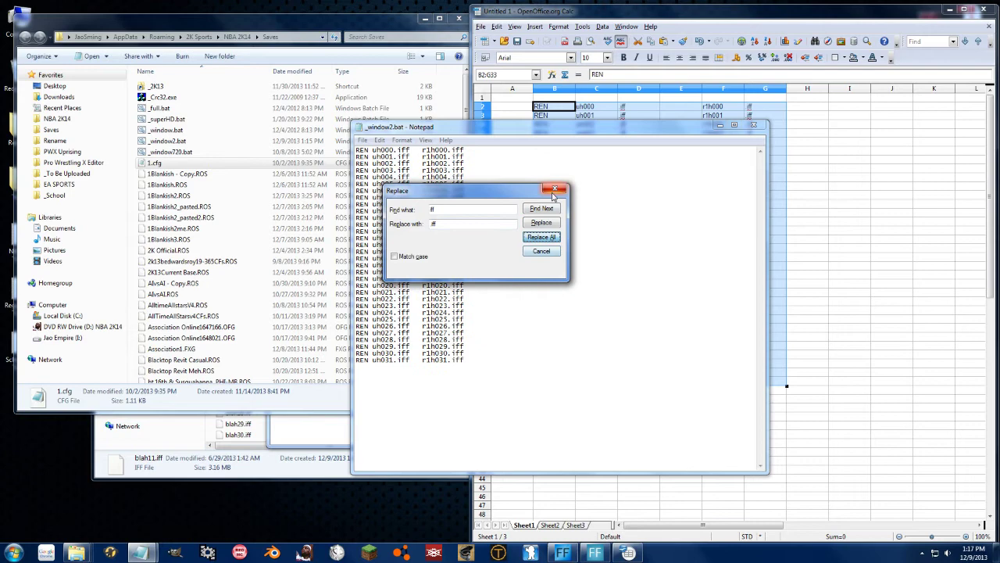
{"action": "left_click", "coordinate": [555, 189]}
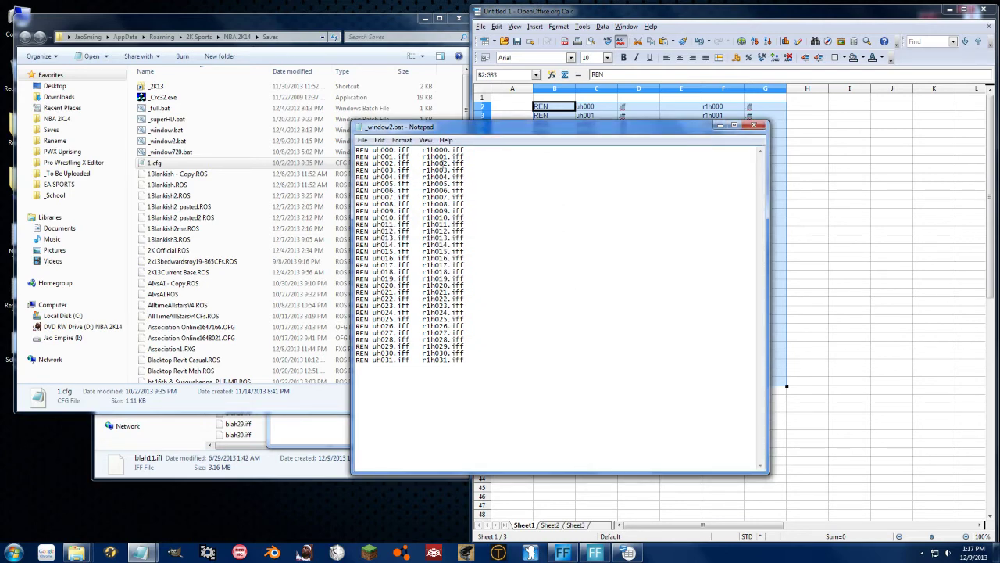
- Replace every tab gap with a single space and save _window2.bat
{"action": "key", "text": "ctrl+h"}
{"action": "key", "text": "BackSpace"}
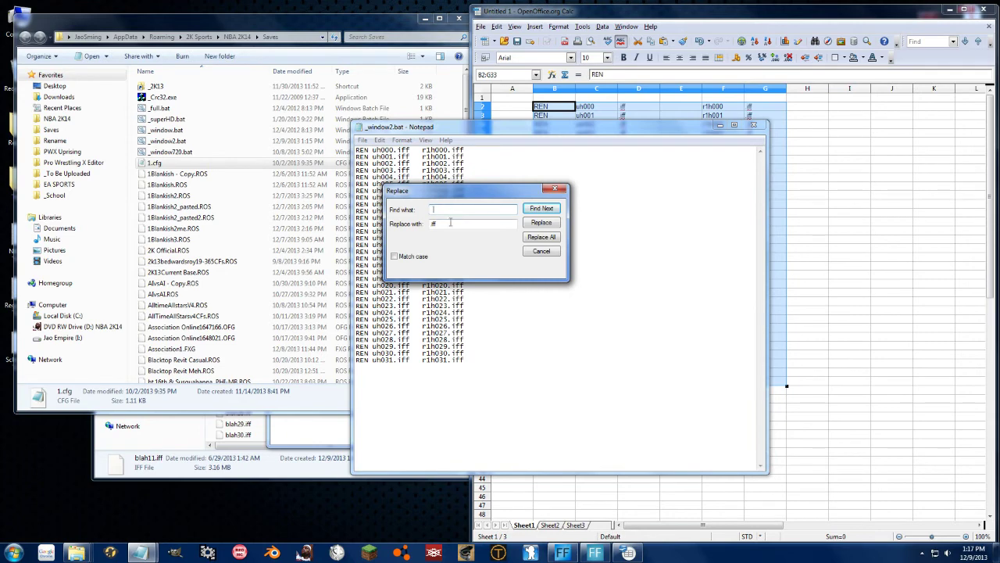
{"action": "left_click", "coordinate": [450, 225]}
{"action": "key", "text": "BackSpace"}
{"action": "key", "text": "BackSpace"}
{"action": "key", "text": "BackSpace"}
{"action": "left_click", "coordinate": [415, 170]}
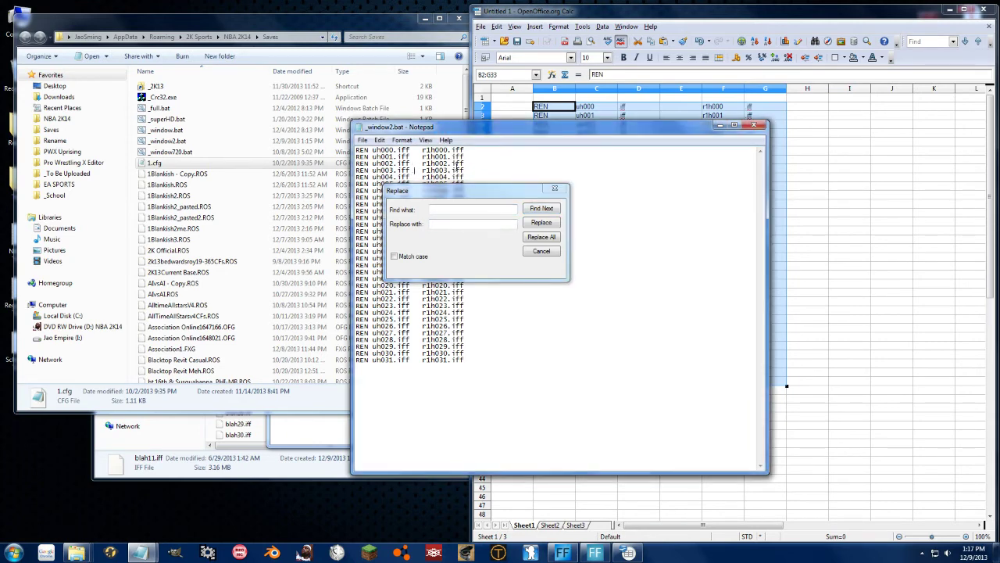
{"action": "left_click", "coordinate": [484, 192]}
{"action": "left_click", "coordinate": [541, 236]}
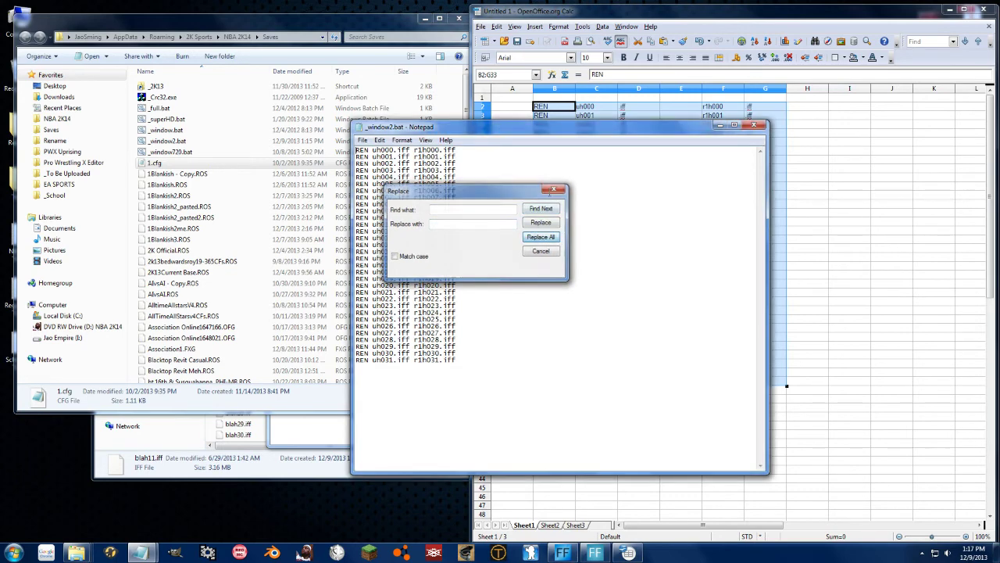
{"action": "left_click", "coordinate": [553, 189]}
{"action": "left_click", "coordinate": [361, 140]}
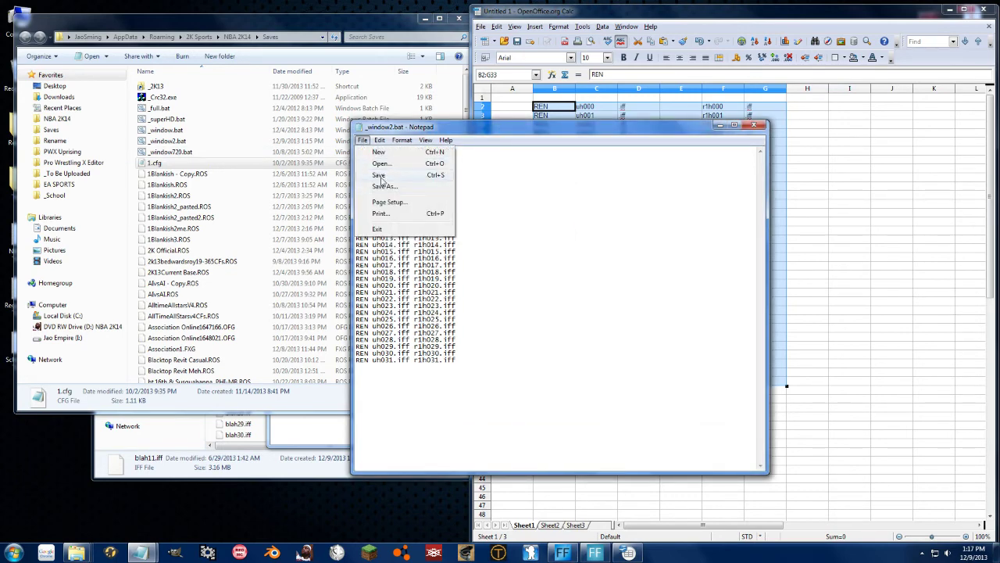
{"action": "left_click", "coordinate": [379, 176]}
- Close the batch file and delete all the old files in the Rename folder
{"action": "left_click", "coordinate": [754, 125]}
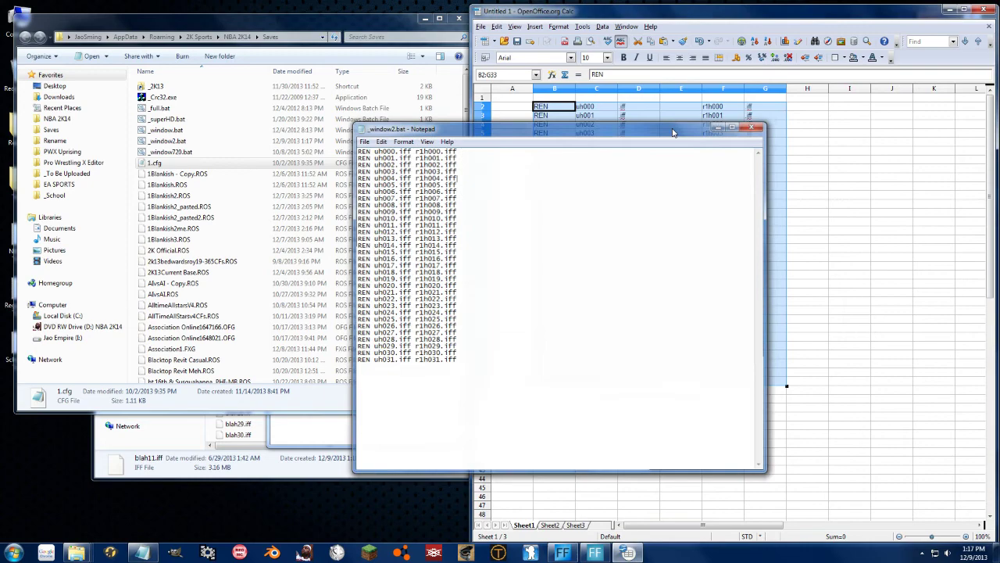
{"action": "left_click_drag", "start_coordinate": [220, 30], "coordinate": [357, 29]}
{"action": "left_click", "coordinate": [336, 437]}
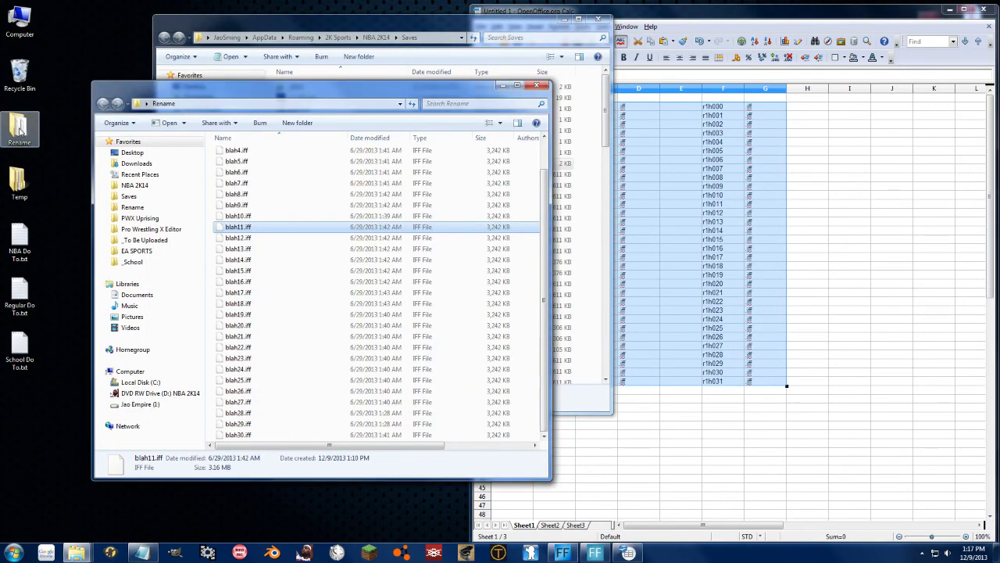
{"action": "left_click", "coordinate": [321, 195]}
{"action": "key", "text": "ctrl+a"}
{"action": "key", "text": "Delete"}
{"action": "key", "text": "Return"}
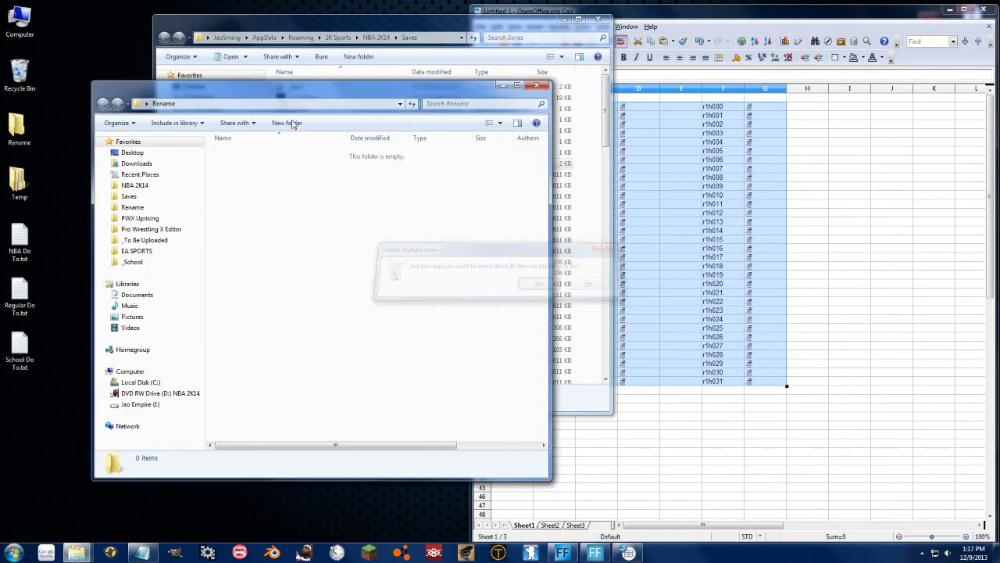
- Move _window2.bat from the Saves folder into the empty Rename folder
{"action": "left_click_drag", "start_coordinate": [278, 90], "coordinate": [707, 114]}
{"action": "left_click", "coordinate": [305, 142]}
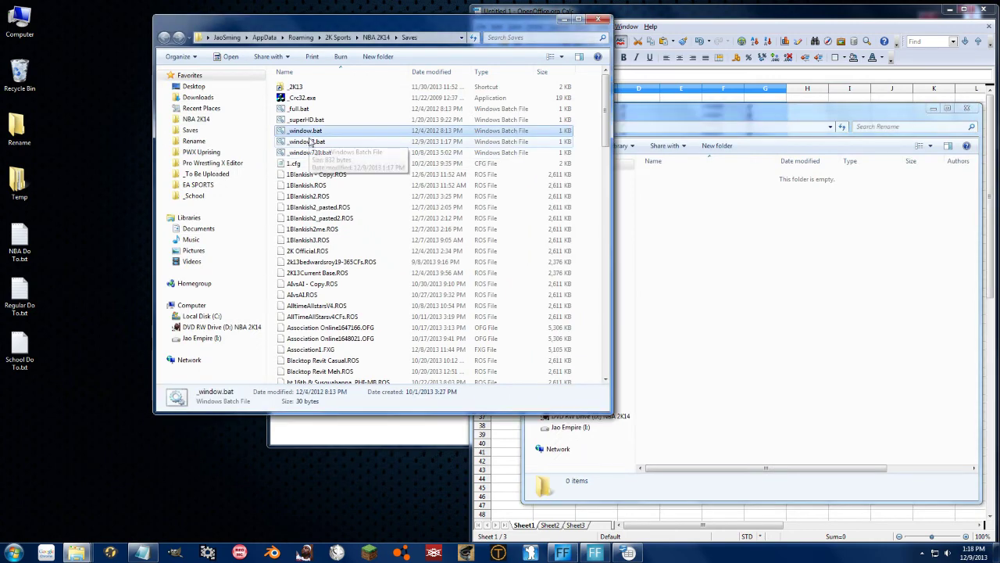
{"action": "left_click_drag", "start_coordinate": [299, 145], "coordinate": [766, 253]}
- Delete 1.cfg from the Saves folder and close the Saves window
{"action": "left_click", "coordinate": [328, 131]}
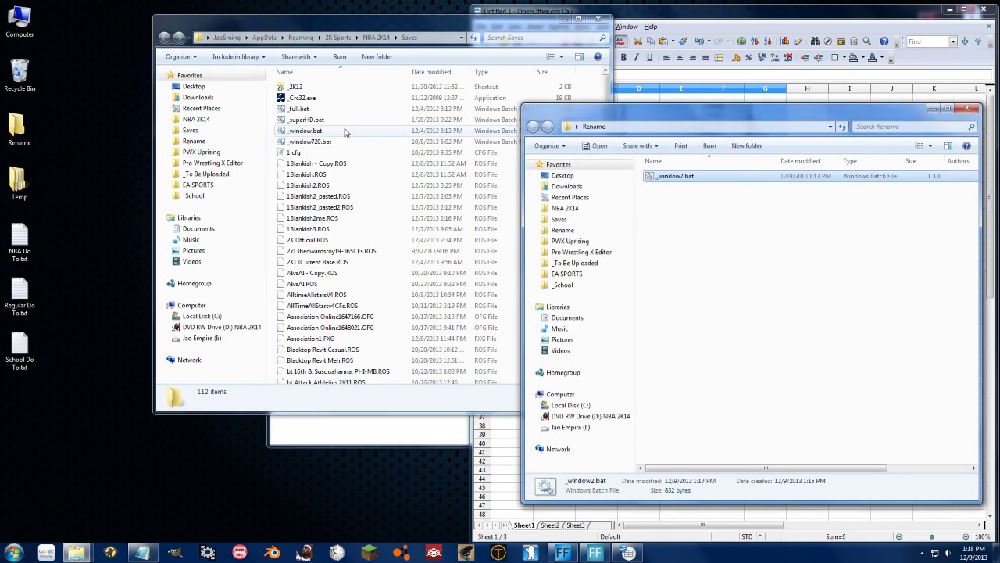
{"action": "left_click", "coordinate": [313, 110]}
{"action": "left_click", "coordinate": [295, 152]}
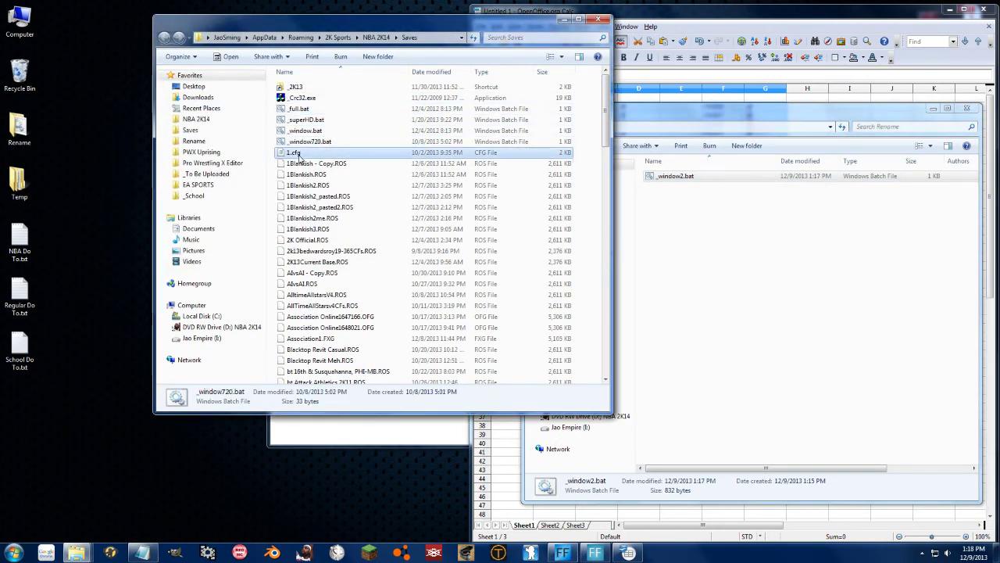
{"action": "key", "text": "Delete"}
{"action": "key", "text": "Return"}
{"action": "left_click", "coordinate": [599, 18]}
- Copy uh000.iff through uh031.iff from the NBA 2K14 folder into Rename
{"action": "left_click_drag", "start_coordinate": [703, 108], "coordinate": [223, 72]}
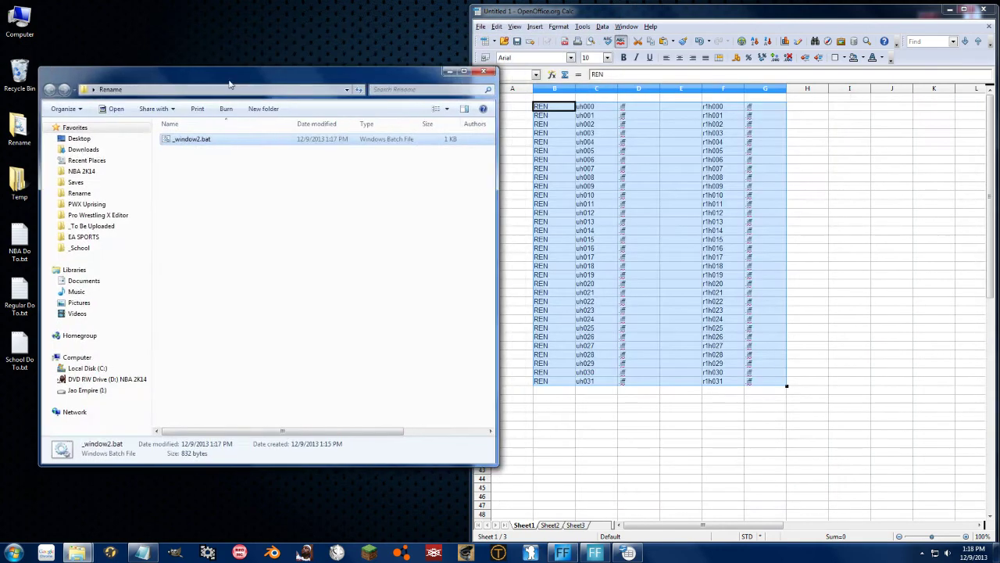
{"action": "left_click", "coordinate": [78, 553]}
{"action": "left_click", "coordinate": [180, 500]}
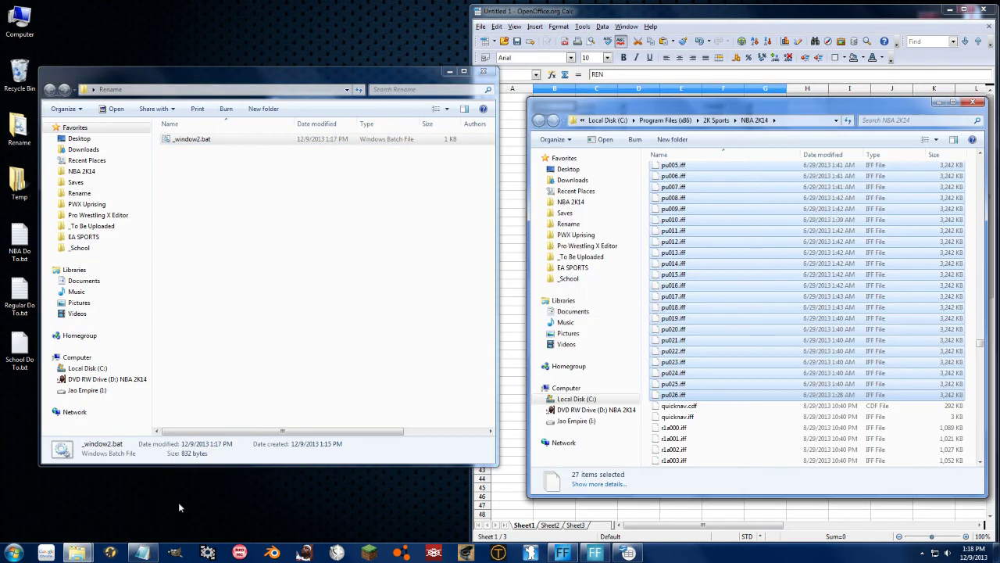
{"action": "key", "text": "Home"}
{"action": "scroll", "coordinate": [735, 312], "scroll_direction": "down", "scroll_amount": 7}
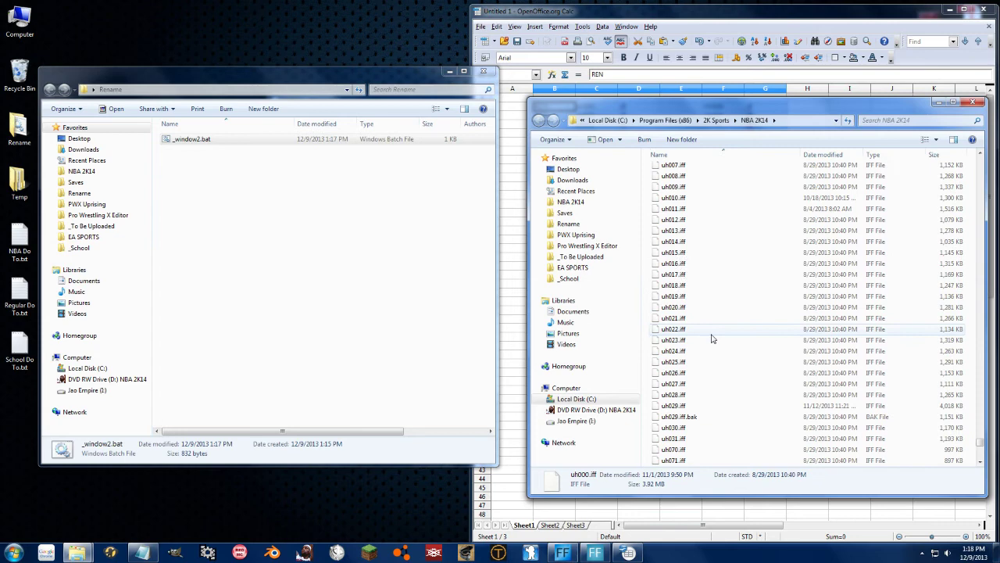
{"action": "left_click", "coordinate": [681, 341], "text": "shift"}
{"action": "left_click_drag", "start_coordinate": [681, 342], "coordinate": [387, 269]}
{"action": "left_click", "coordinate": [399, 278]}
- Run _window2.bat to rename the copied files to r1h000–r1h031
{"action": "left_click", "coordinate": [244, 238]}
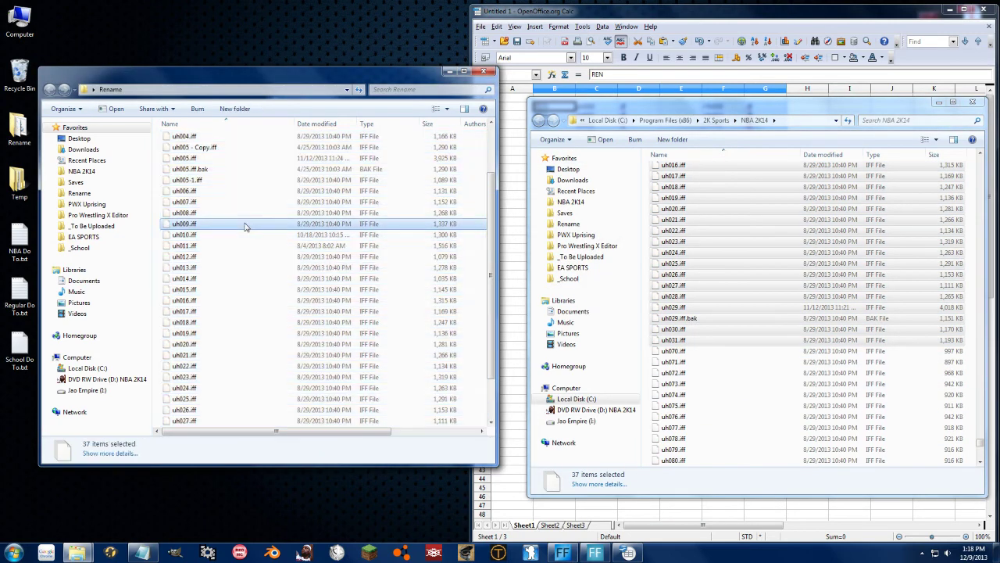
{"action": "scroll", "coordinate": [244, 238], "scroll_direction": "up", "scroll_amount": 3}
{"action": "double_click", "coordinate": [198, 140]}
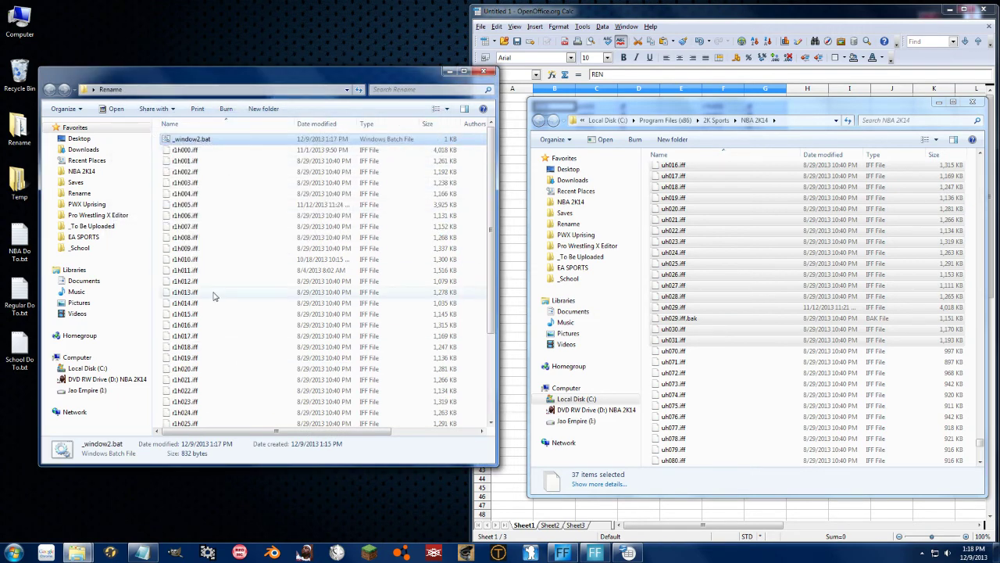
- Scroll the Rename folder to check the files now named r1h000.iff through r1h031.iff
{"action": "scroll", "coordinate": [216, 305], "scroll_direction": "down", "scroll_amount": 4}
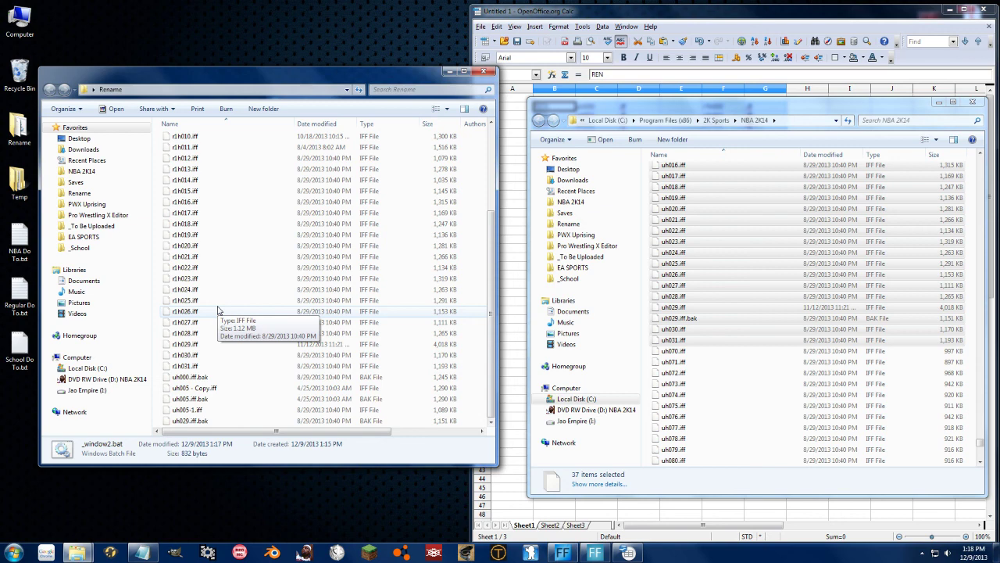
- Close the Rename, NBA 2K14 and _full.bat windows, then close Calc without saving
{"action": "left_click", "coordinate": [483, 71]}
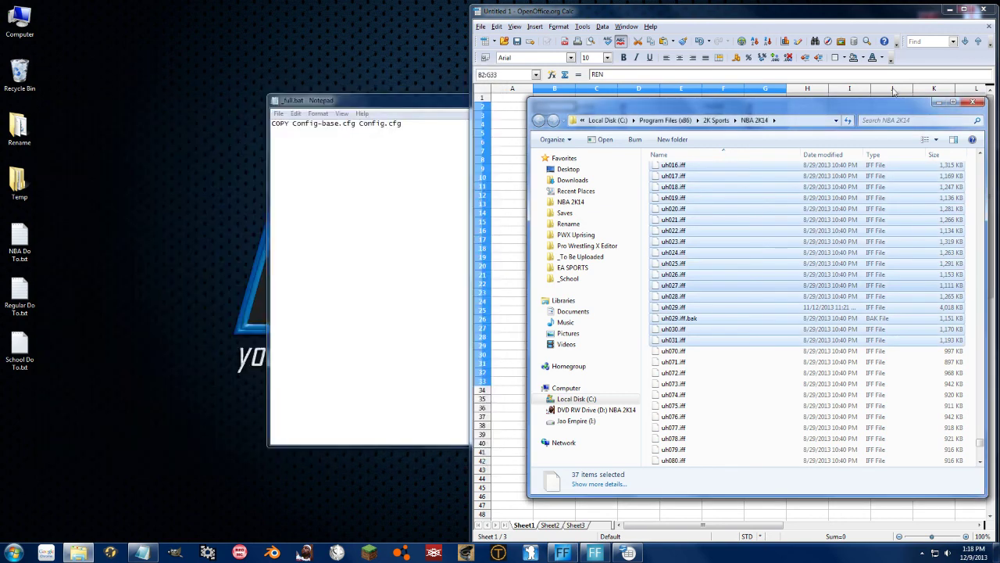
{"action": "left_click", "coordinate": [975, 102]}
{"action": "left_click", "coordinate": [380, 152]}
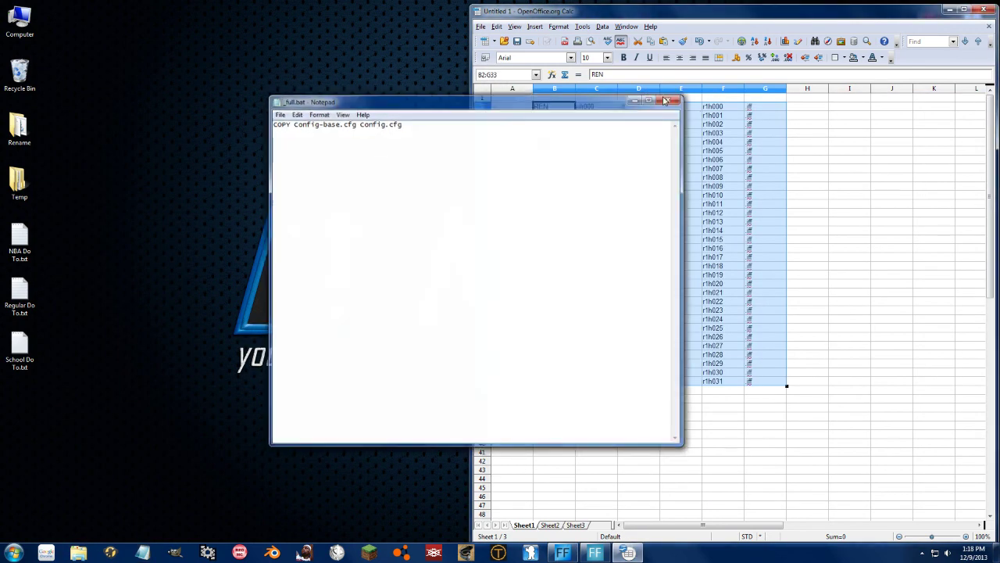
{"action": "left_click", "coordinate": [669, 100]}
{"action": "left_click", "coordinate": [990, 8]}
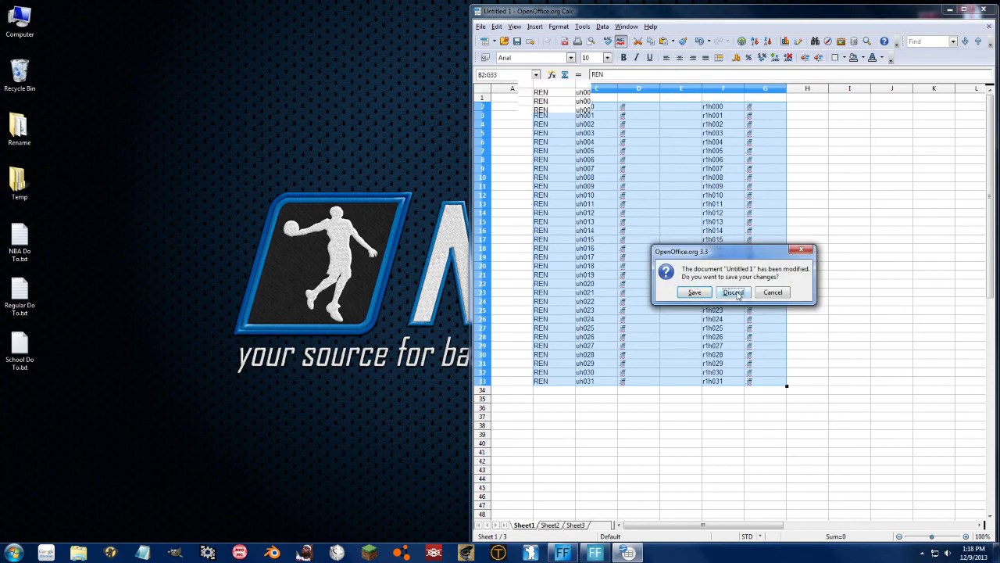
{"action": "left_click", "coordinate": [735, 289]}
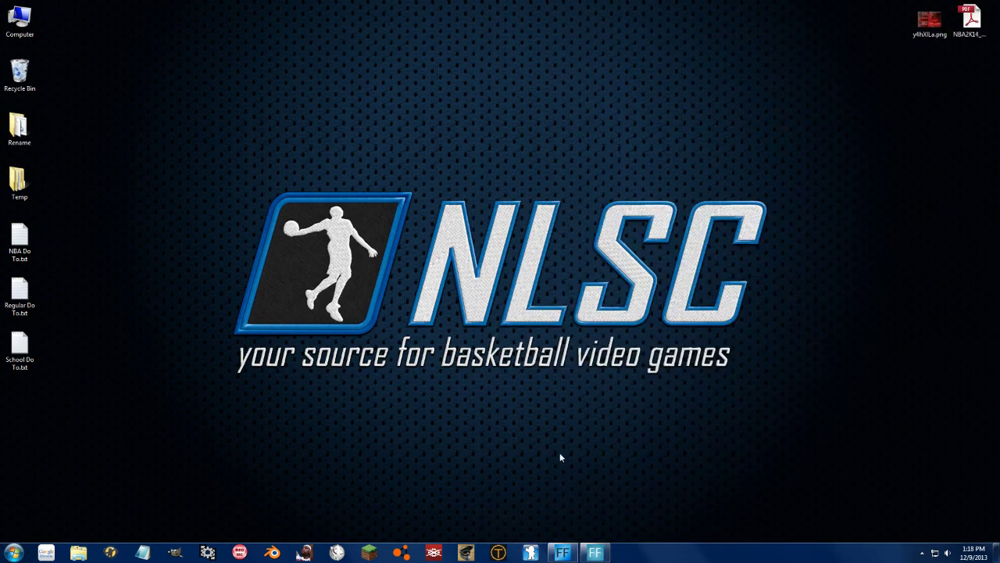